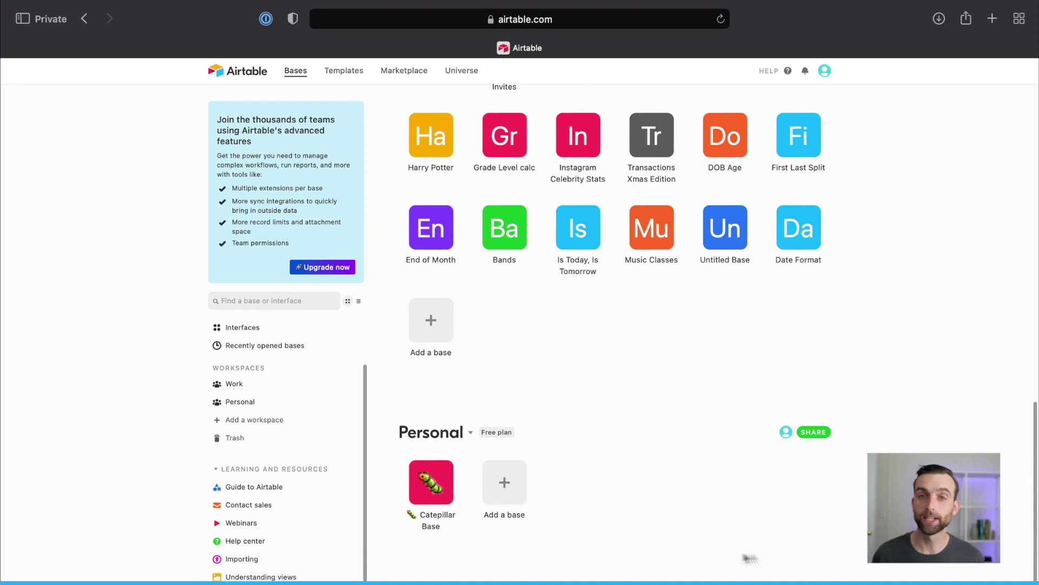
# Scroll the Airtable home page down to the Personal workspace
pyautogui.moveTo(1037, 515); pyautogui.dragTo(1037, 336)
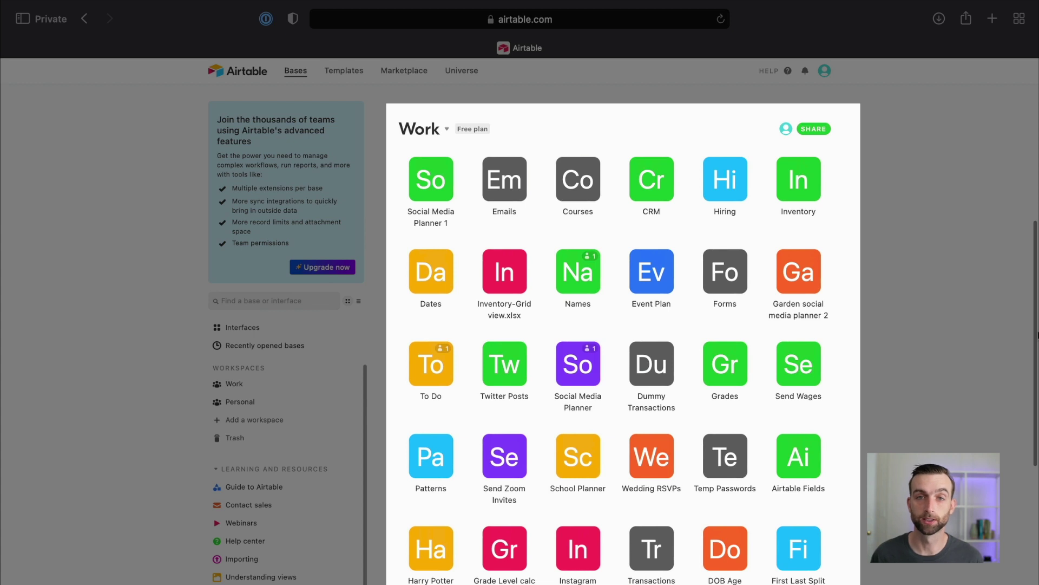
pyautogui.moveTo(1037, 336); pyautogui.dragTo(1037, 535)
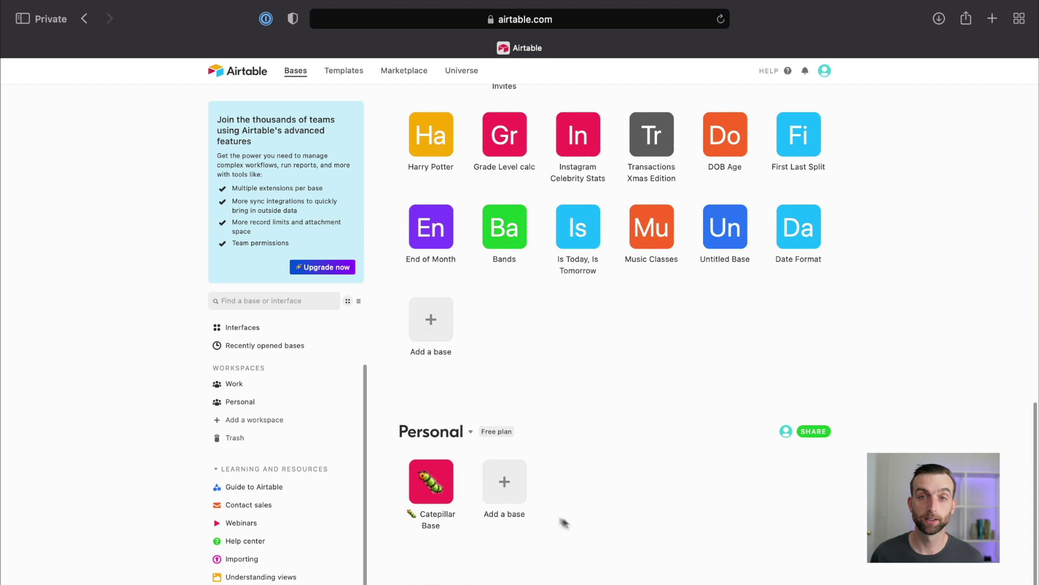
# Create a new base in the Personal workspace and name it 'My First Base'
pyautogui.click(507, 493)
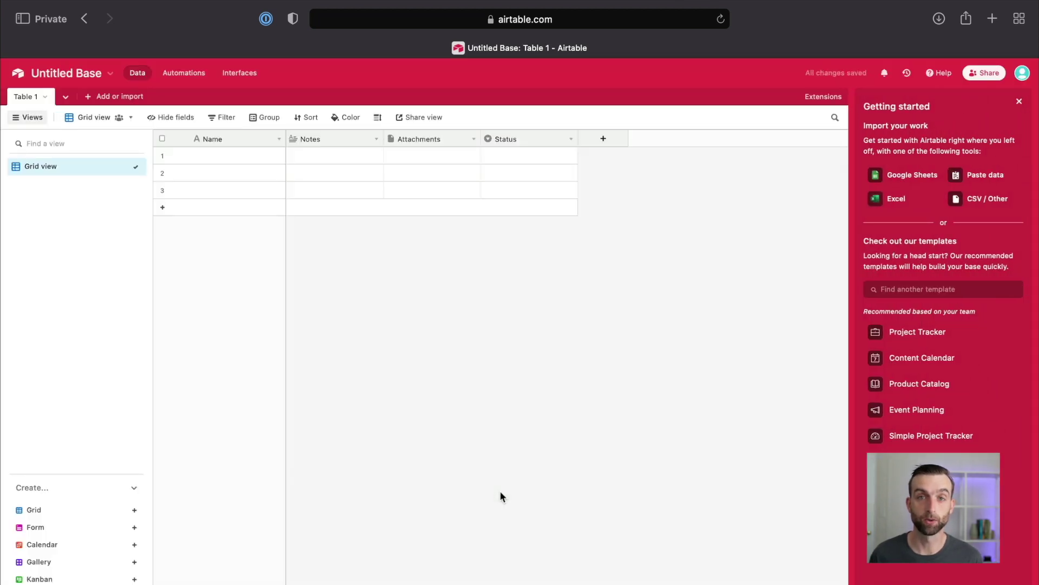
pyautogui.click(66, 73)
pyautogui.write('My')
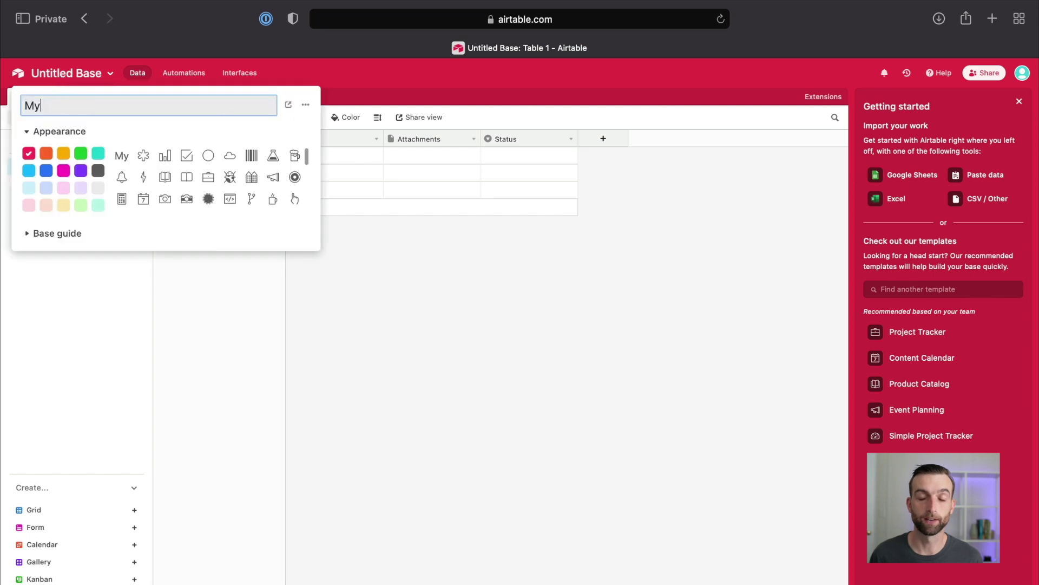
pyautogui.write(' First Base')
pyautogui.press('Return')
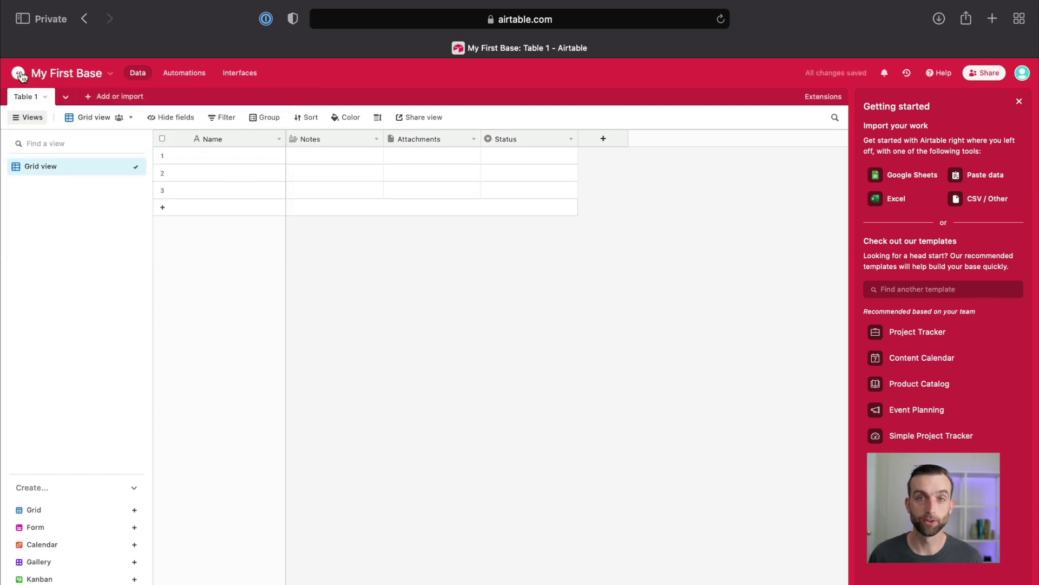
# From the home page, make the My First Base tile blue with a bug icon
pyautogui.click(25, 75)
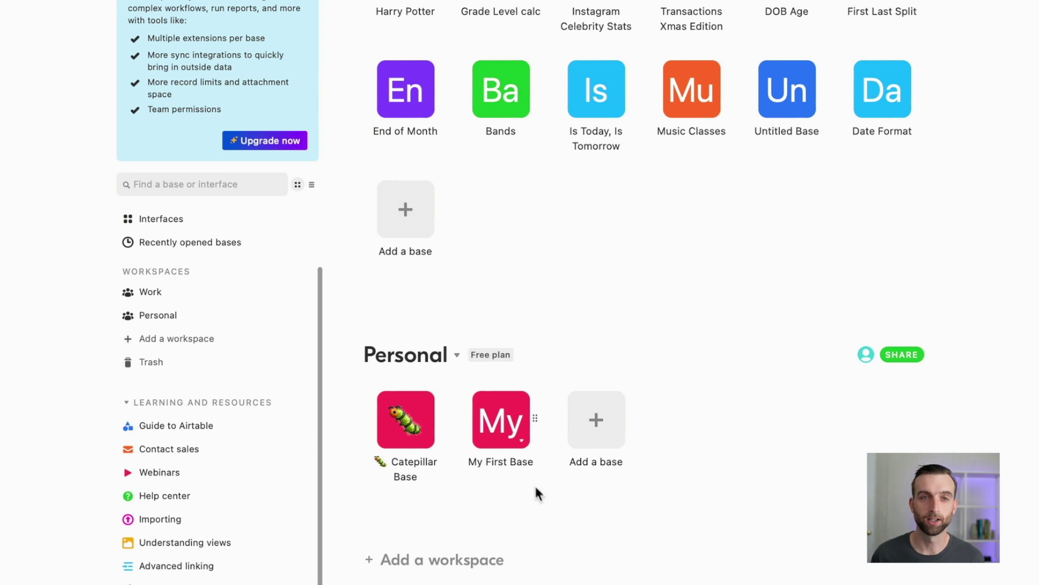
pyautogui.click(521, 443)
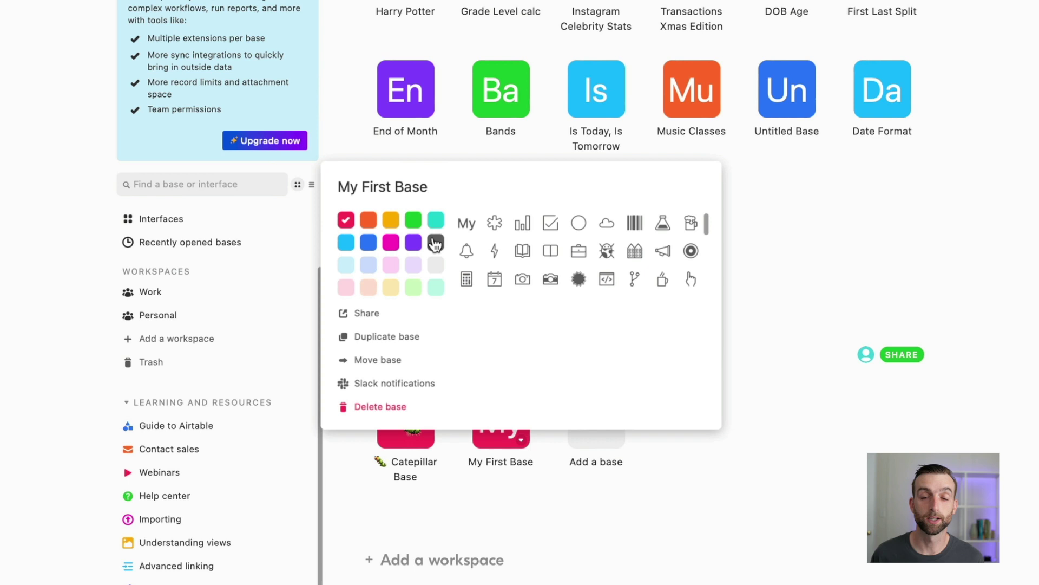
pyautogui.click(370, 245)
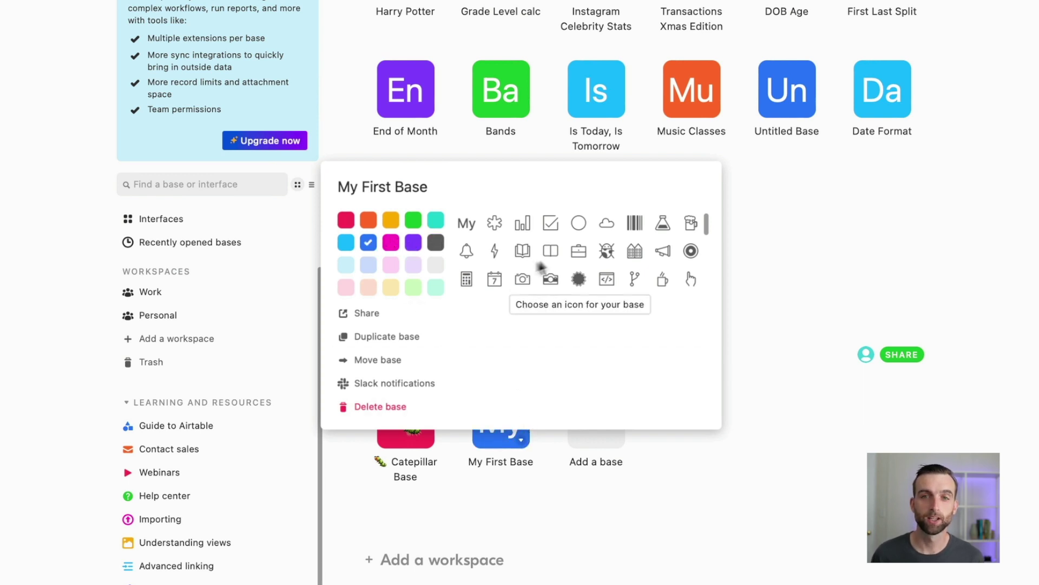
pyautogui.click(607, 252)
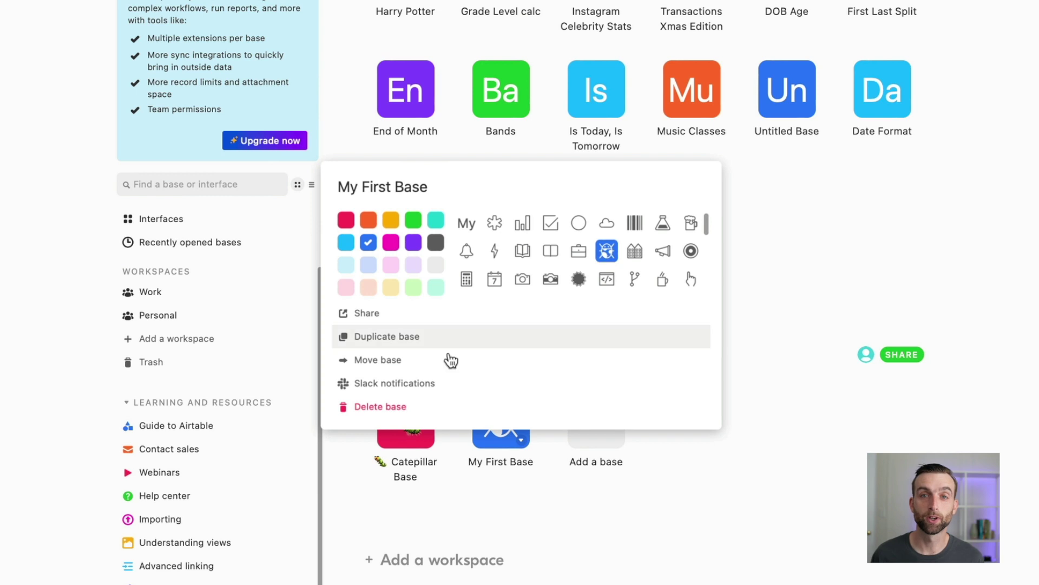
pyautogui.click(540, 511)
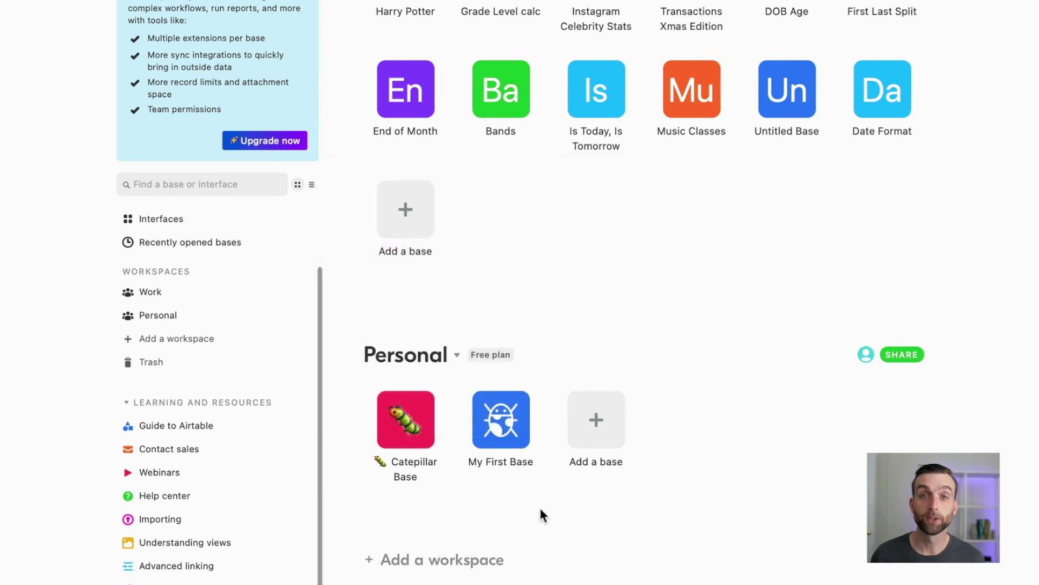
# Switch the icon back to initials and put a ladybug emoji before the base name
pyautogui.click(523, 443)
pyautogui.scroll(2, 542, 260)
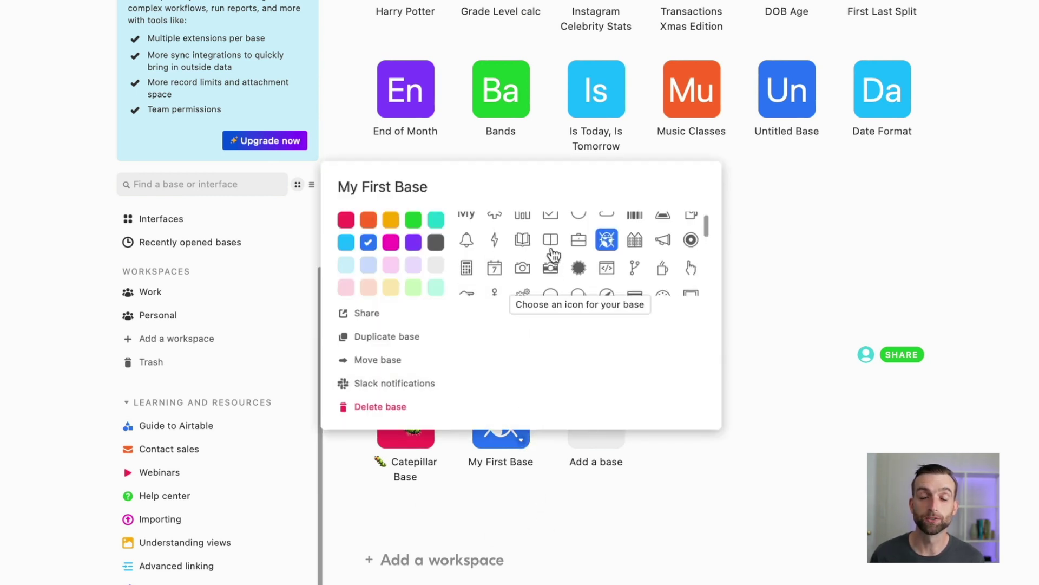
pyautogui.click(467, 223)
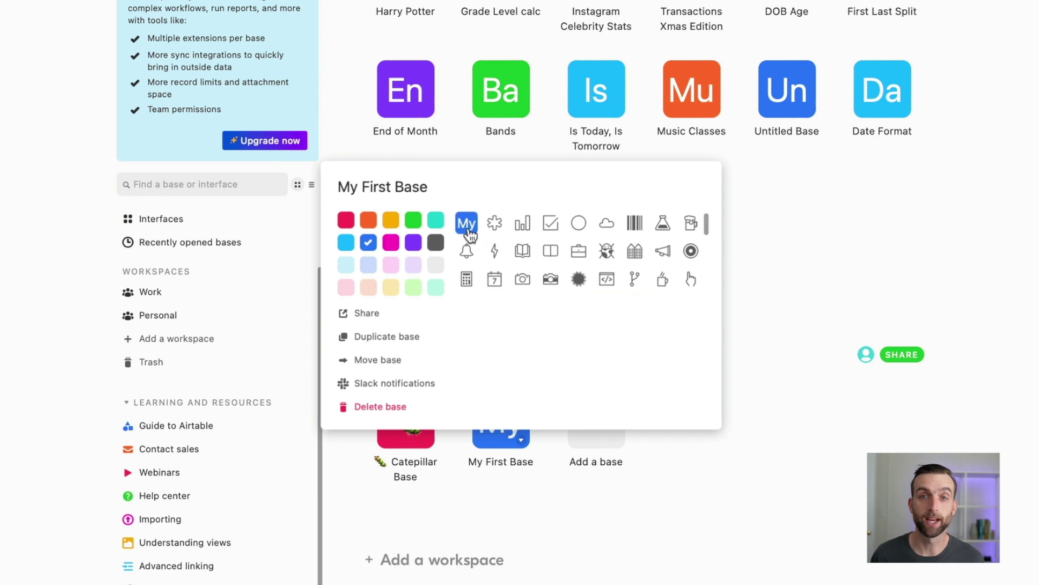
pyautogui.click(340, 186)
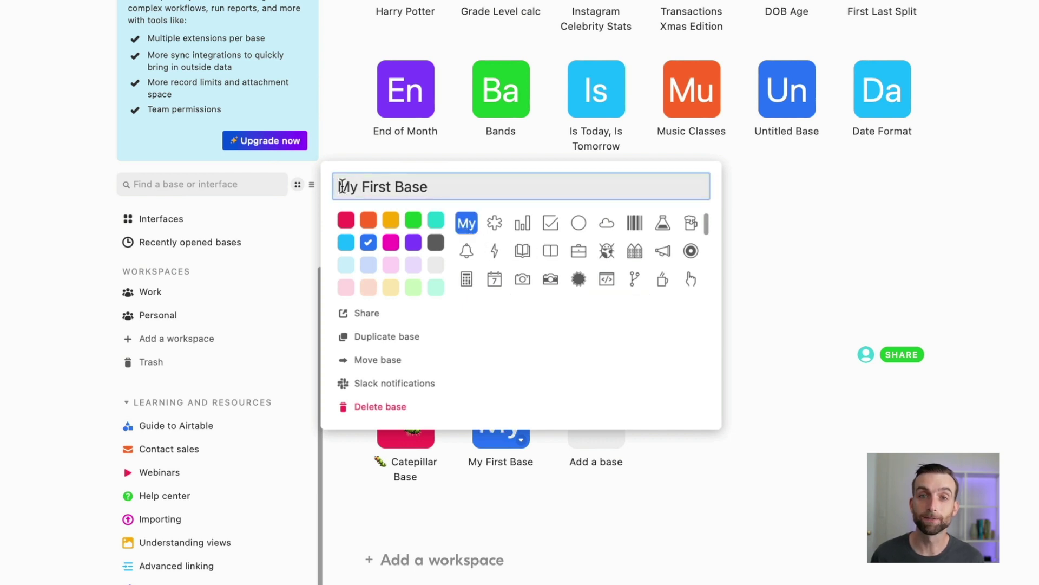
pyautogui.press('ctrl+super+space')
pyautogui.write('bug')
pyautogui.click(214, 261)
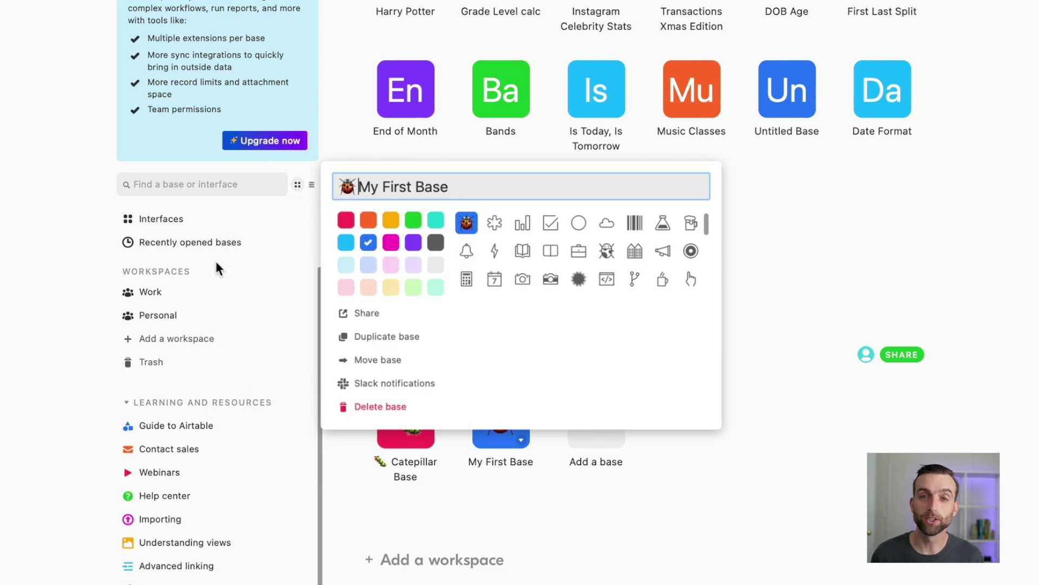
pyautogui.click(581, 509)
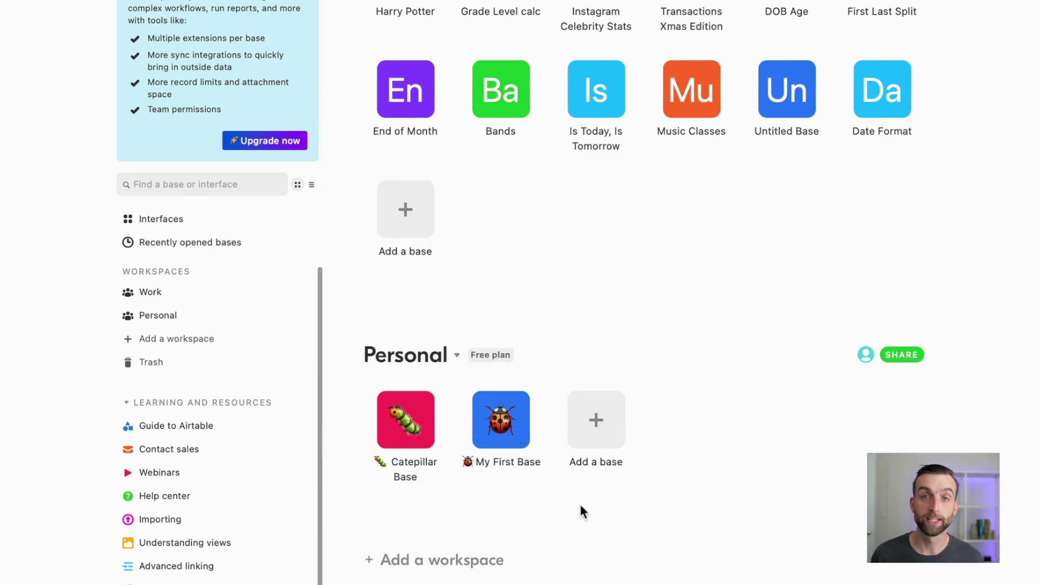
# Open My First Base and rename Table 1 to 'Tasks'
pyautogui.click(503, 420)
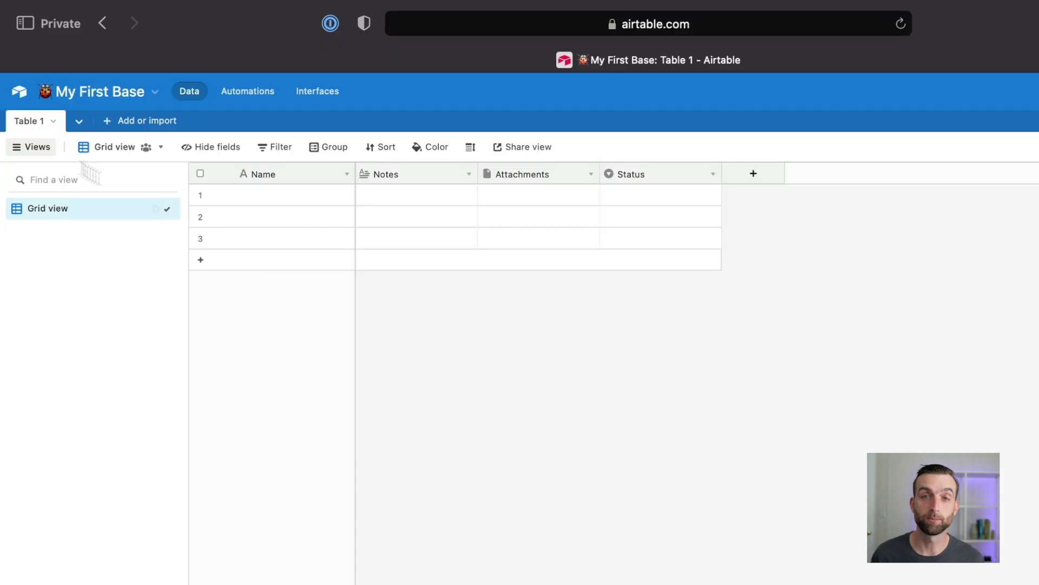
pyautogui.doubleClick(38, 126)
pyautogui.write('Tasks')
pyautogui.press('Return')
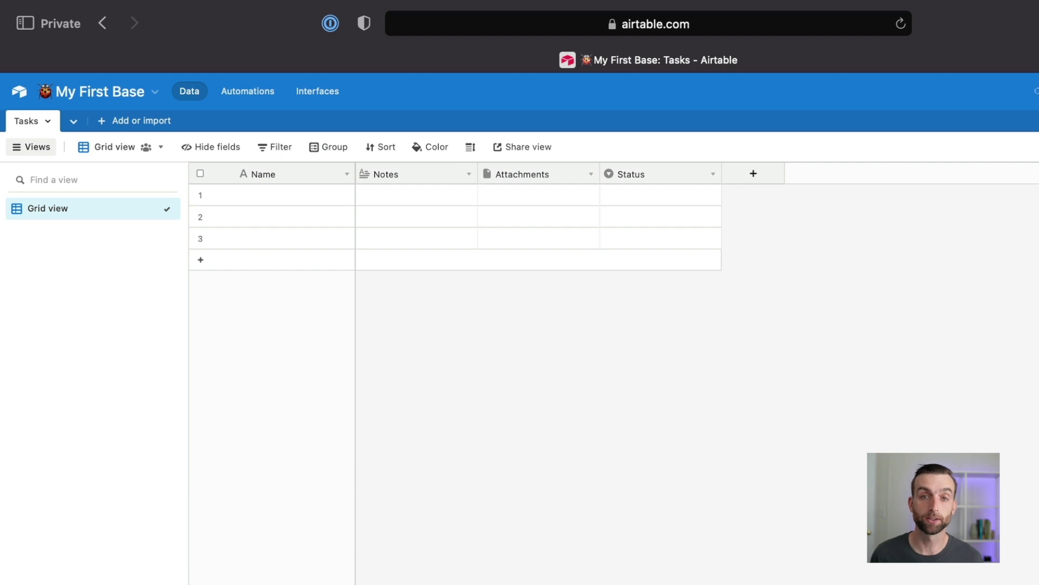
# Add an empty table named 'Categories', then return to the Tasks table
pyautogui.click(101, 123)
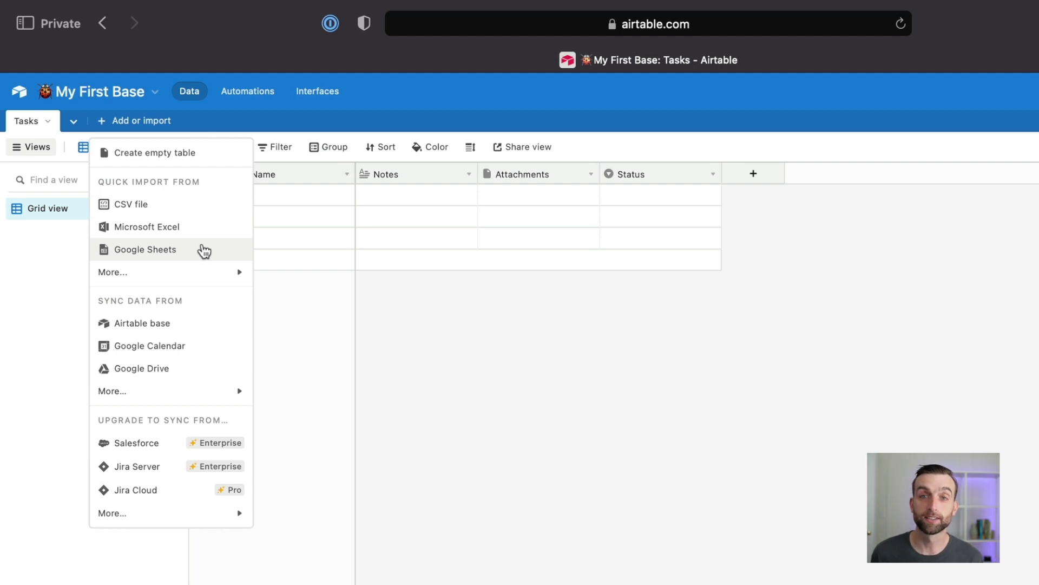
pyautogui.click(190, 154)
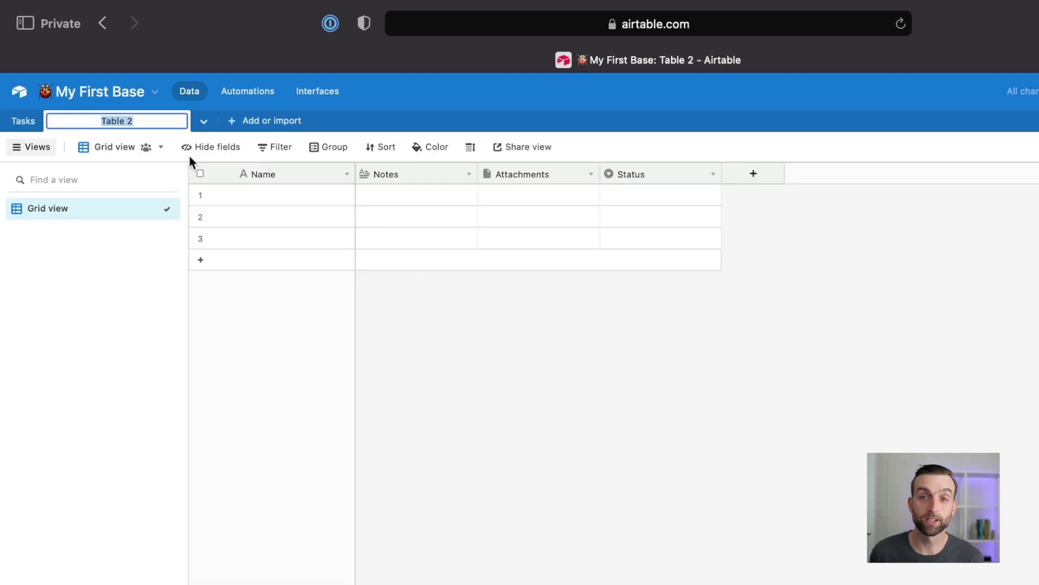
pyautogui.write('Categories')
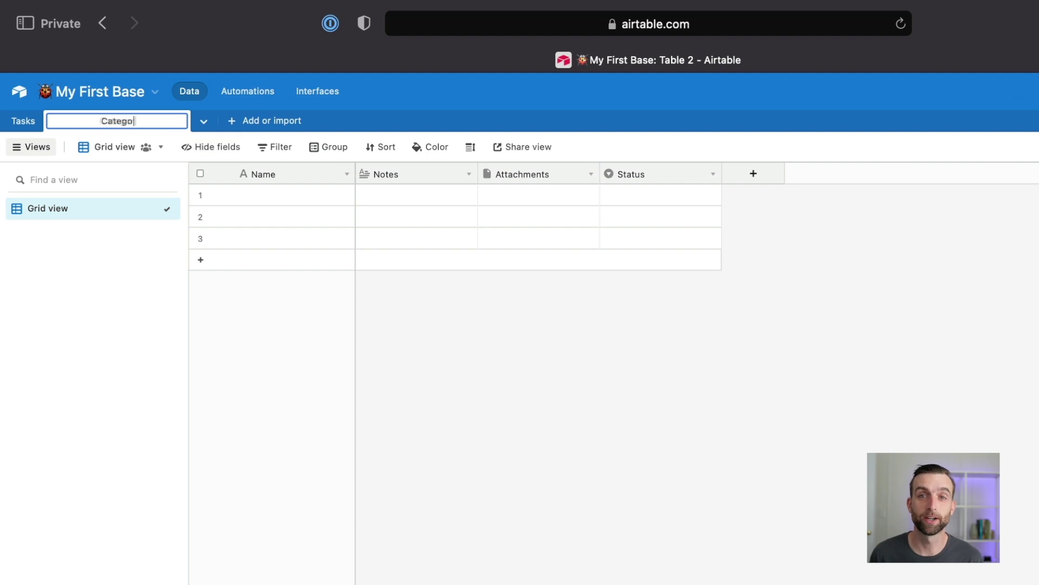
pyautogui.press('Return')
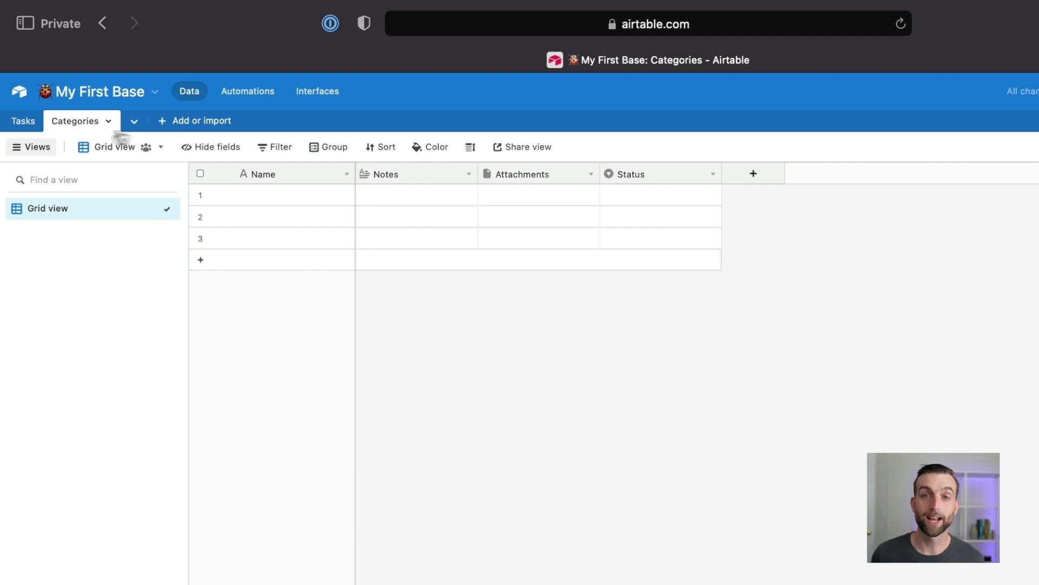
pyautogui.click(27, 121)
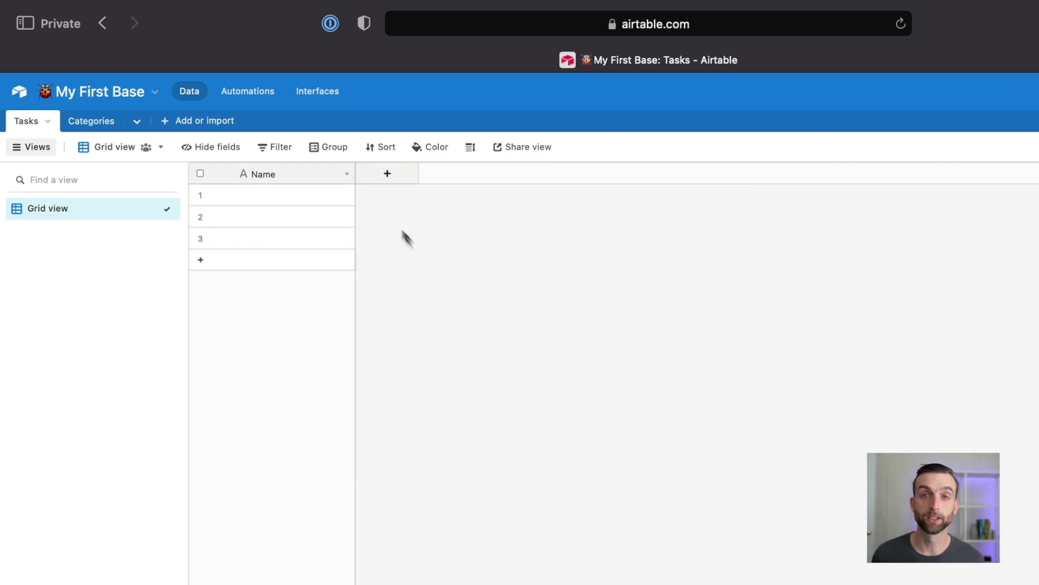
# Delete the Status field and add a Due Date field of Date type
pyautogui.click(387, 174)
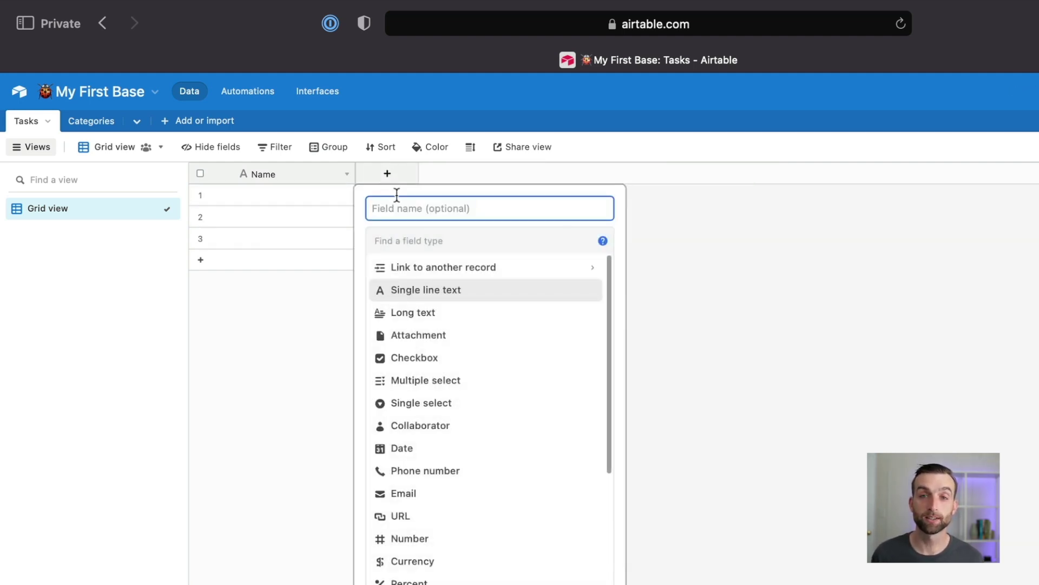
pyautogui.write('Due Date')
pyautogui.click(449, 238)
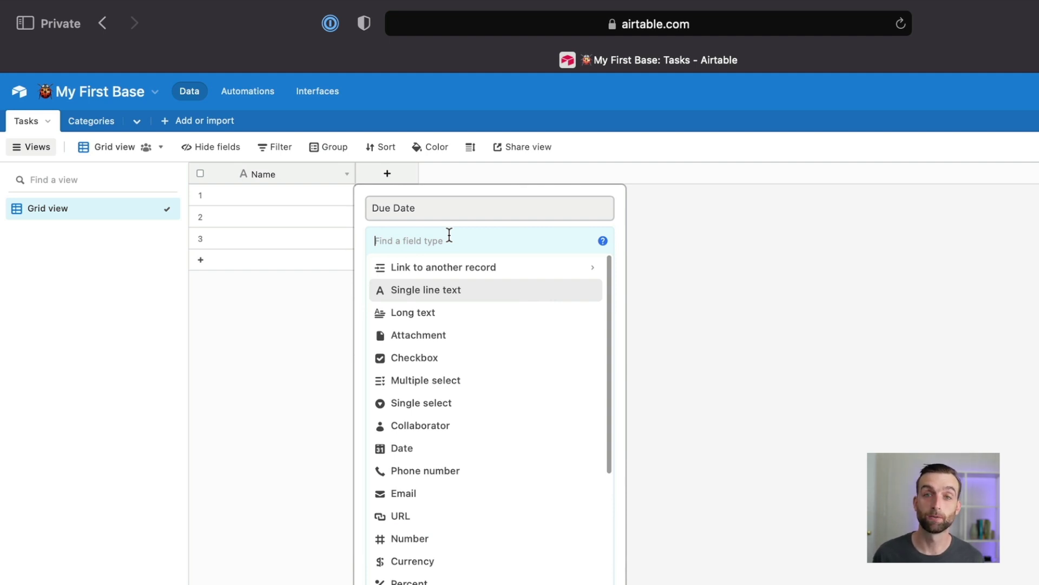
pyautogui.write('dat')
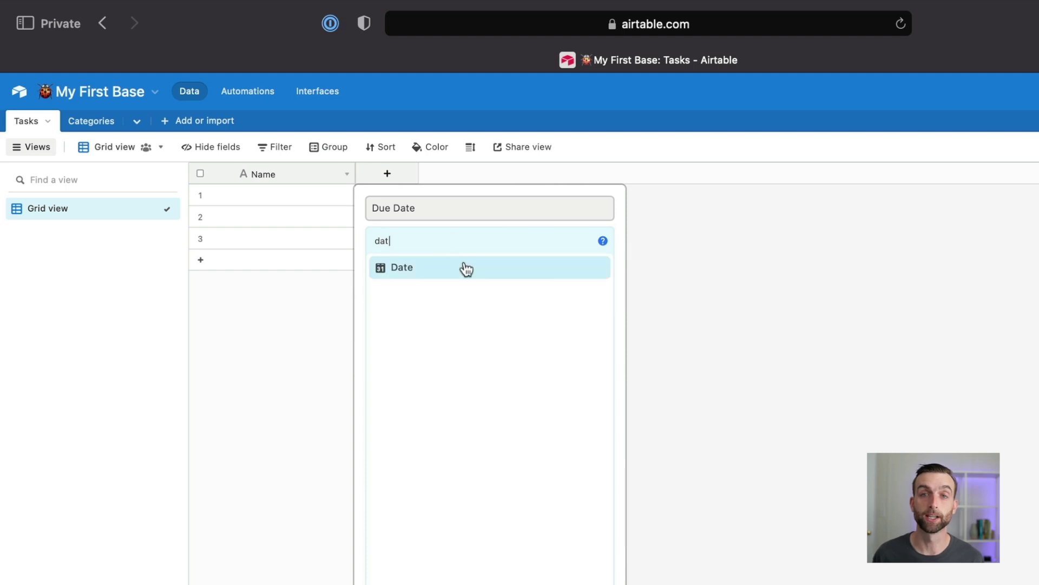
pyautogui.click(465, 268)
pyautogui.click(580, 376)
# Add a Category field and a Completed checkbox field
pyautogui.write('Category')
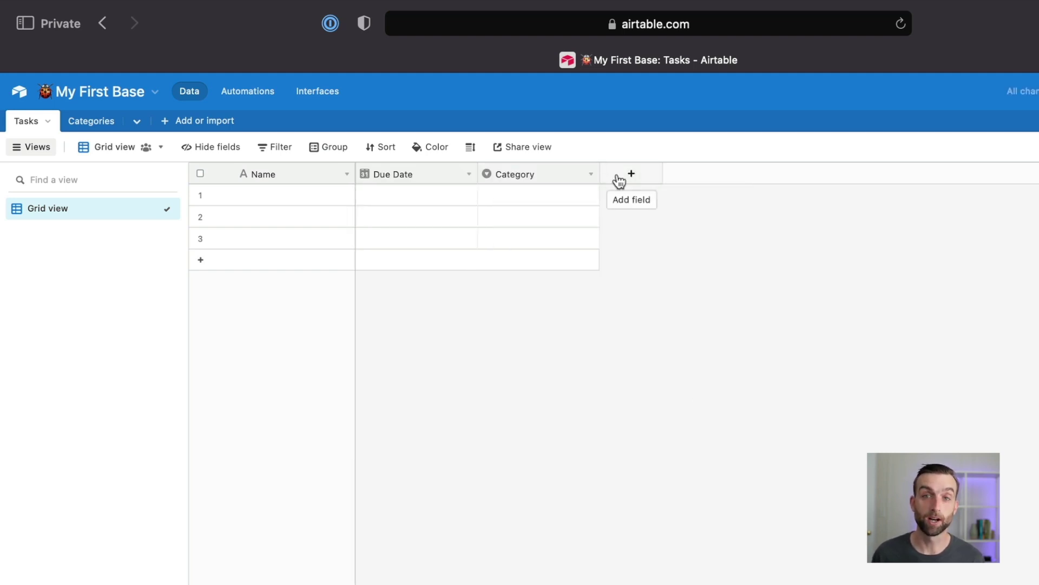
pyautogui.click(620, 182)
pyautogui.write('Completed')
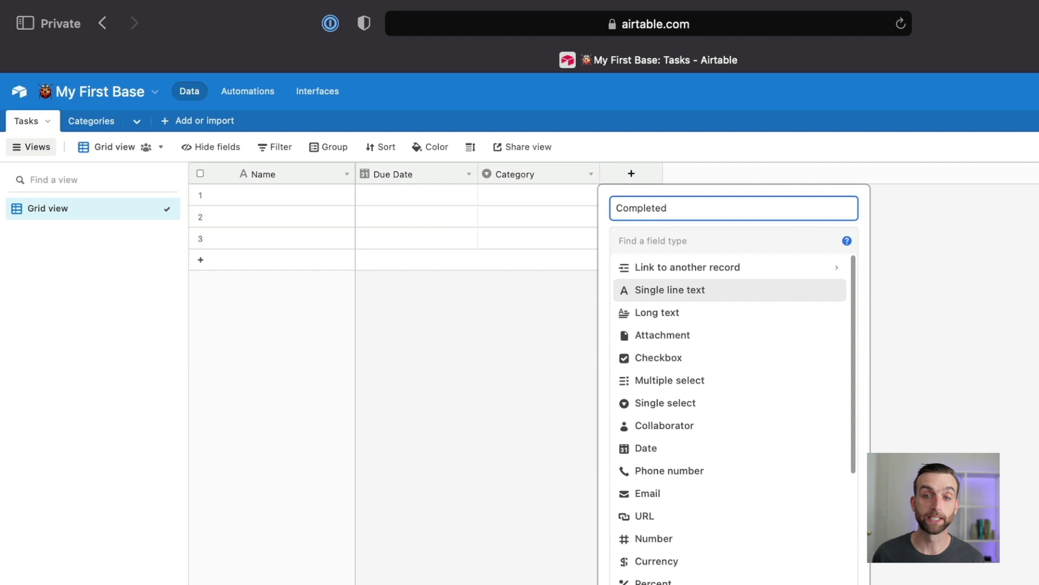
pyautogui.write('check')
pyautogui.click(673, 267)
pyautogui.click(824, 330)
# Add a Picture field of Attachment type
pyautogui.click(762, 179)
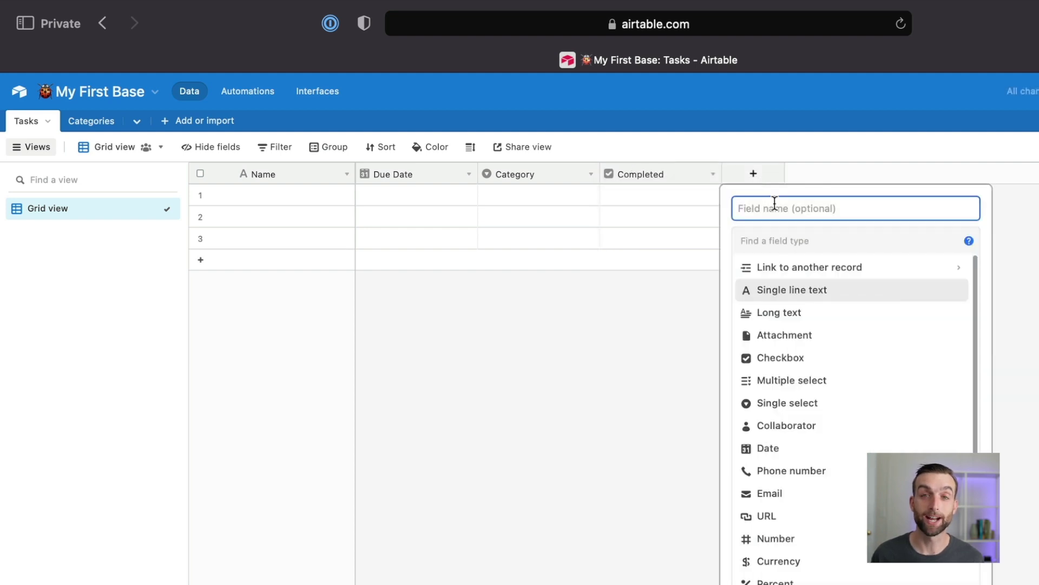
pyautogui.write('Picture')
pyautogui.click(775, 241)
pyautogui.write('att')
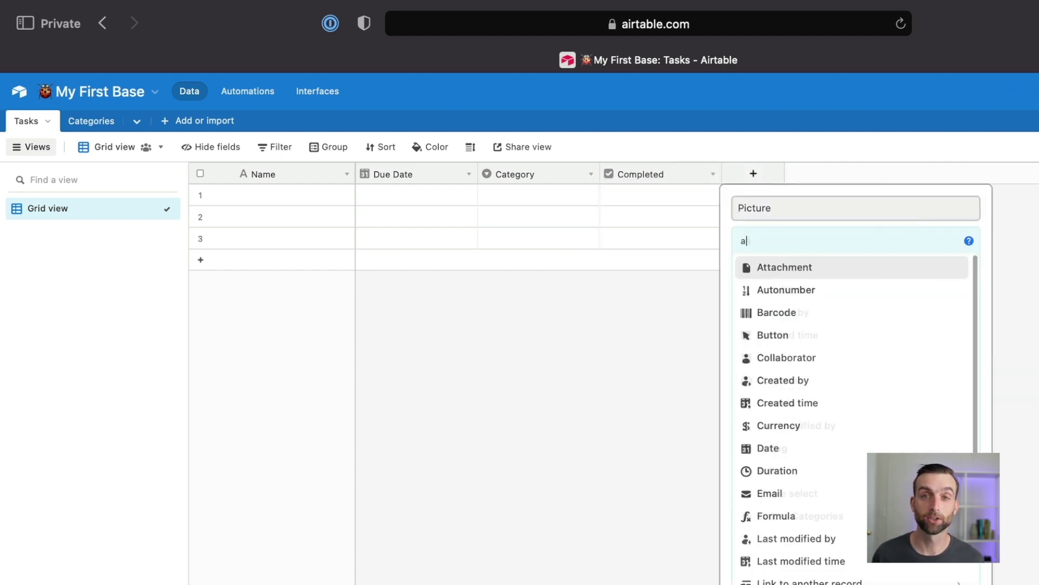
pyautogui.click(781, 271)
pyautogui.click(925, 317)
pyautogui.click(324, 196)
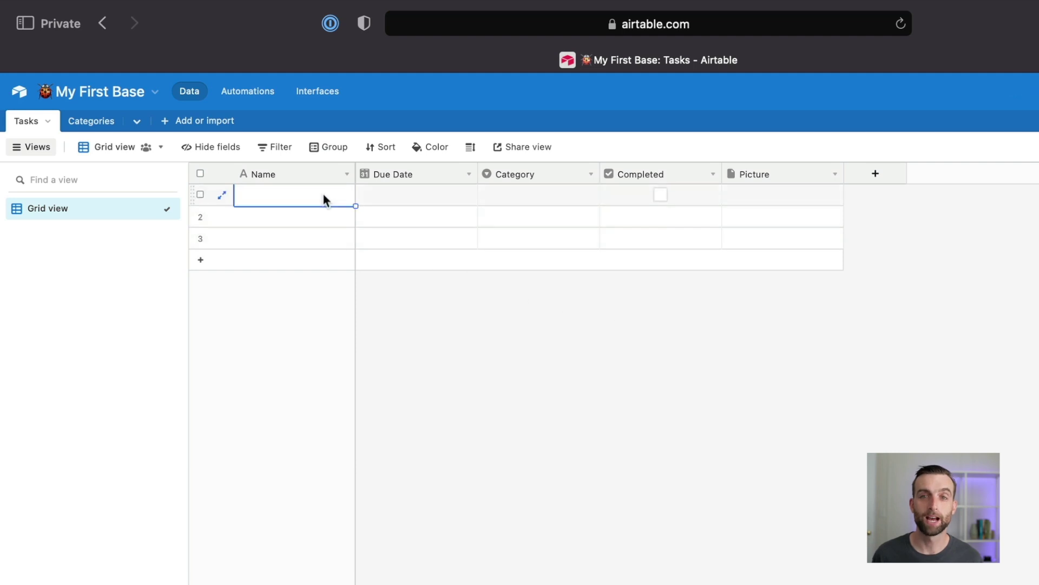
pyautogui.press('super+v')
pyautogui.click(770, 489)
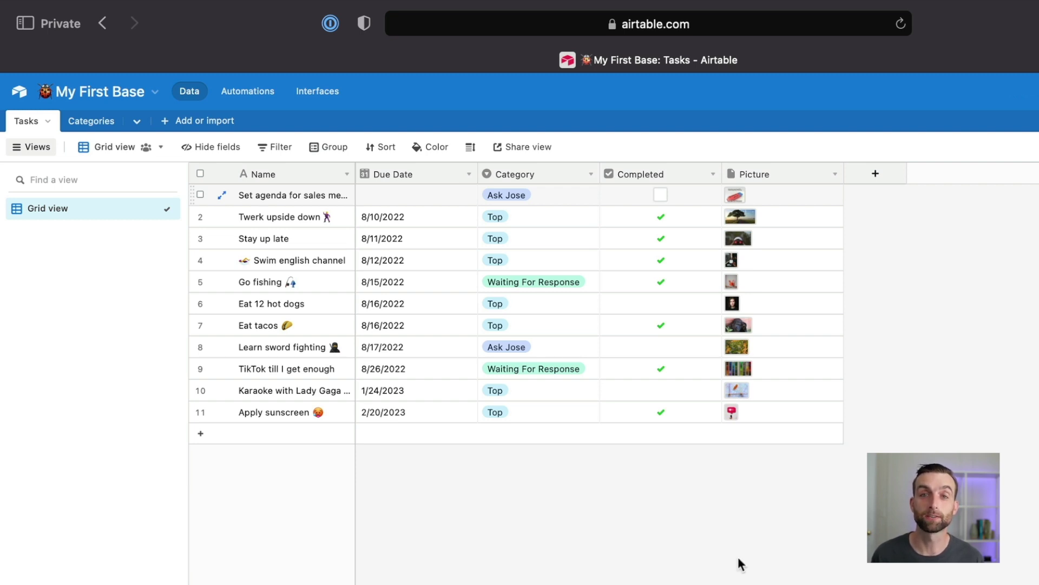
pyautogui.click(222, 304)
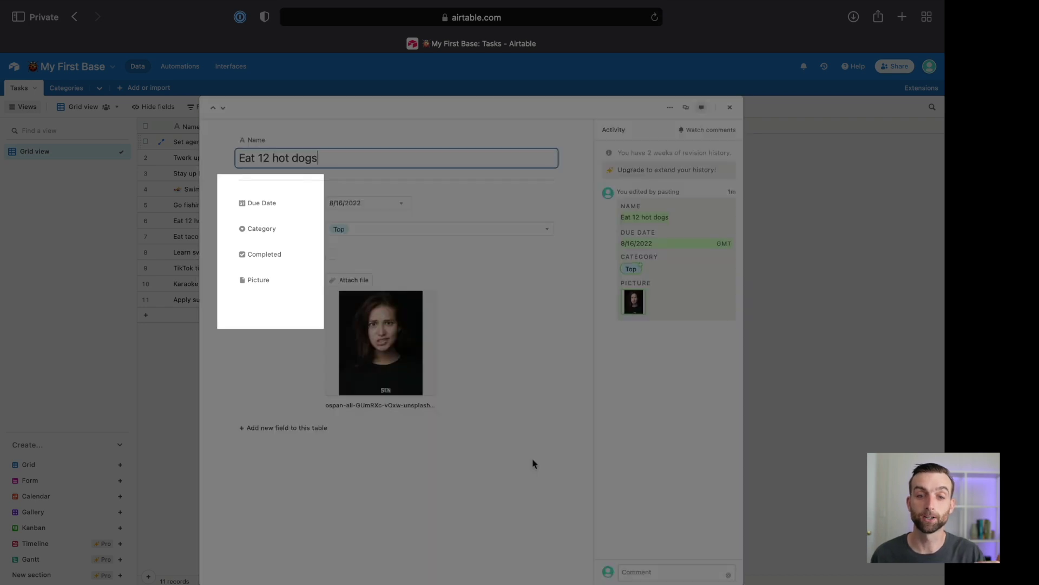
pyautogui.press('Escape')
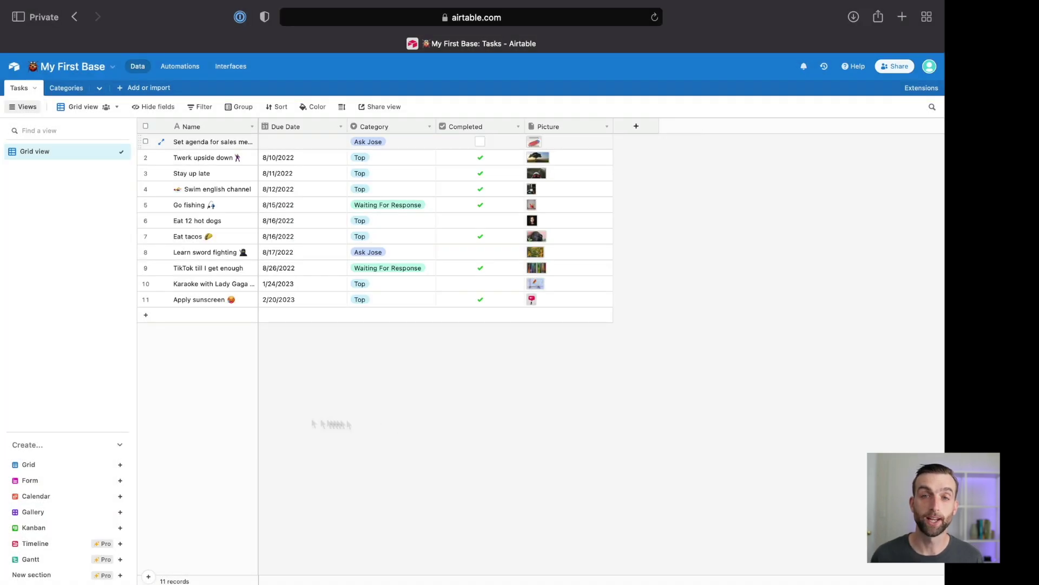
pyautogui.click(50, 512)
# Add a Gallery view and a Calendar view that uses Due Date as its date field
pyautogui.click(292, 567)
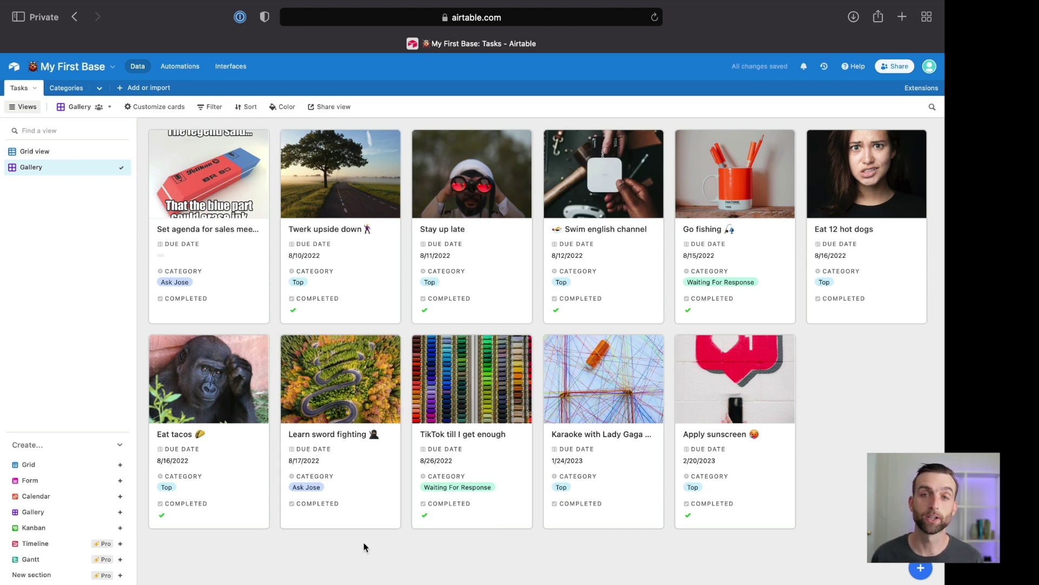
pyautogui.click(54, 496)
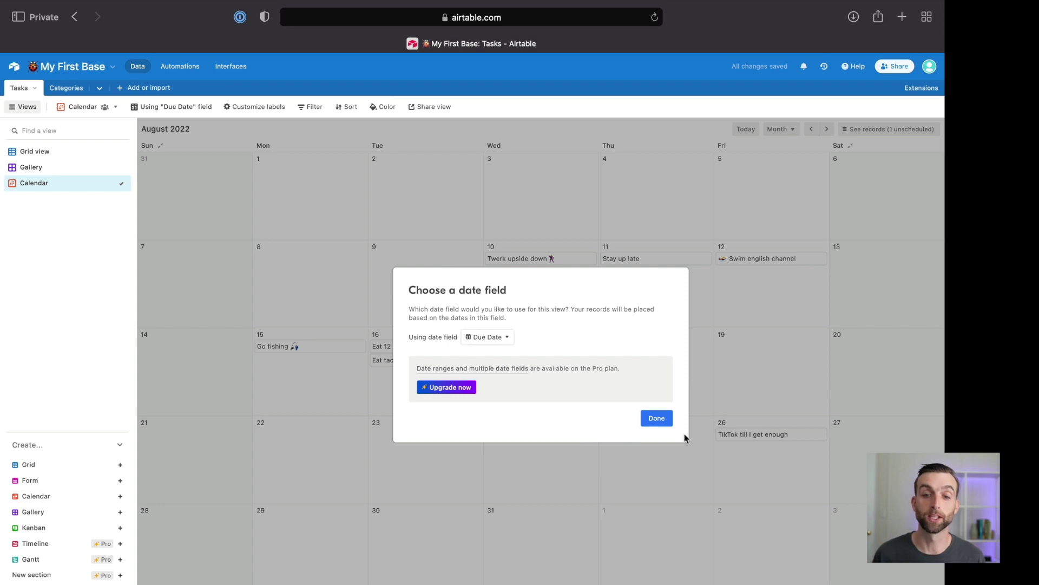
pyautogui.click(660, 419)
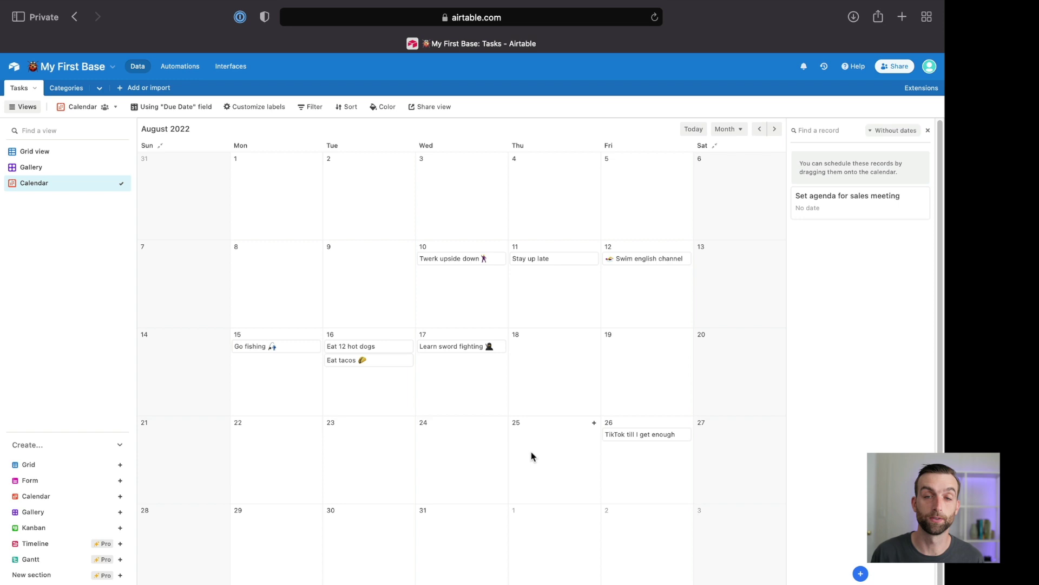
# Create a Form view for Tasks and open the live form in a new tab
pyautogui.click(79, 481)
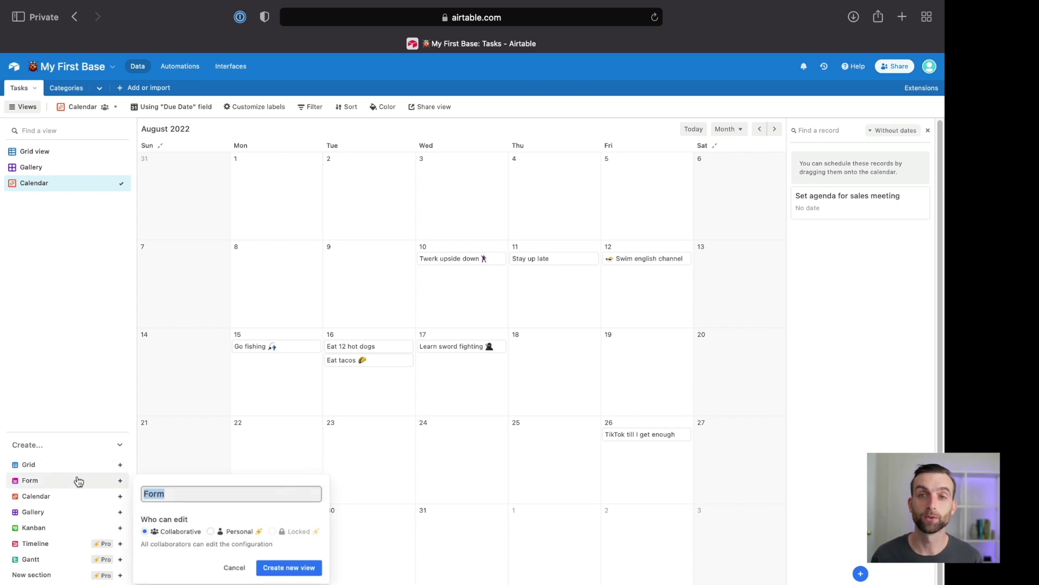
pyautogui.click(291, 568)
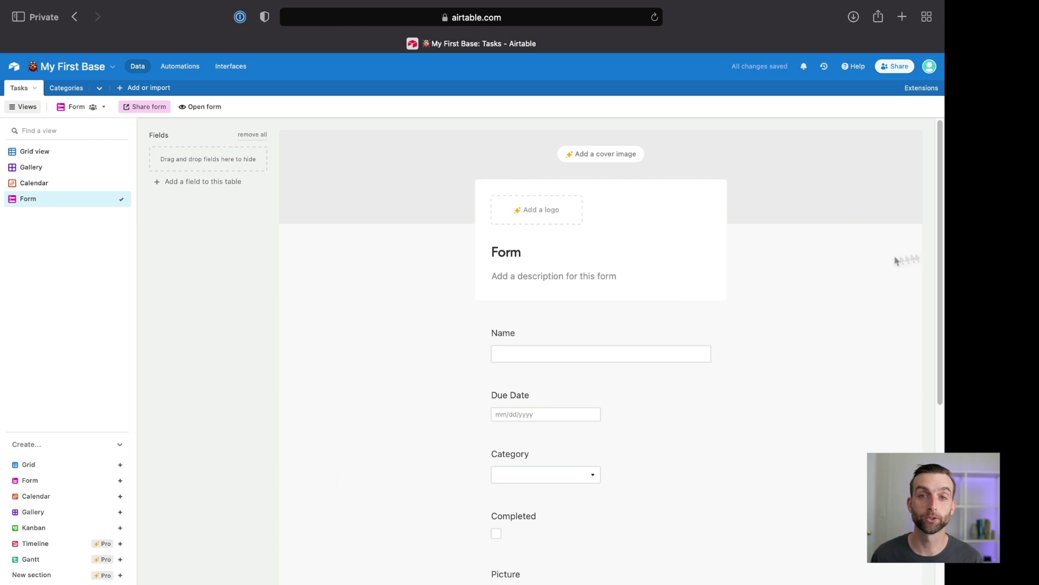
pyautogui.scroll(-2, 947, 310)
pyautogui.moveTo(947, 311); pyautogui.dragTo(944, 271)
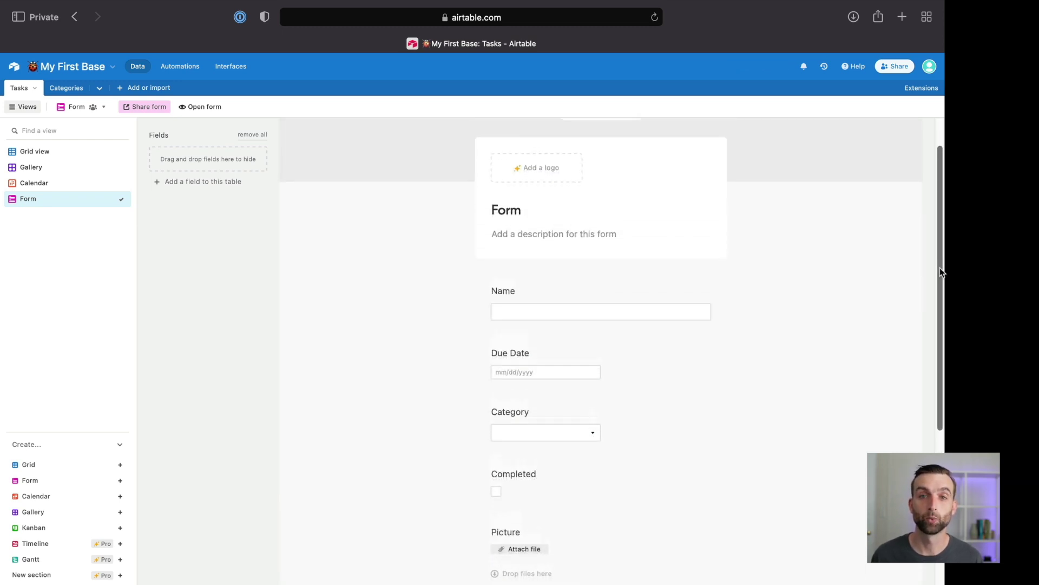
pyautogui.click(201, 106)
# Fill in 'Eat more hot dogs', due 7/20/2022, category Top, and attach a picture
pyautogui.click(504, 162)
pyautogui.write('Eat more hot dogs')
pyautogui.click(403, 220)
pyautogui.write('7/20/2022')
pyautogui.click(404, 280)
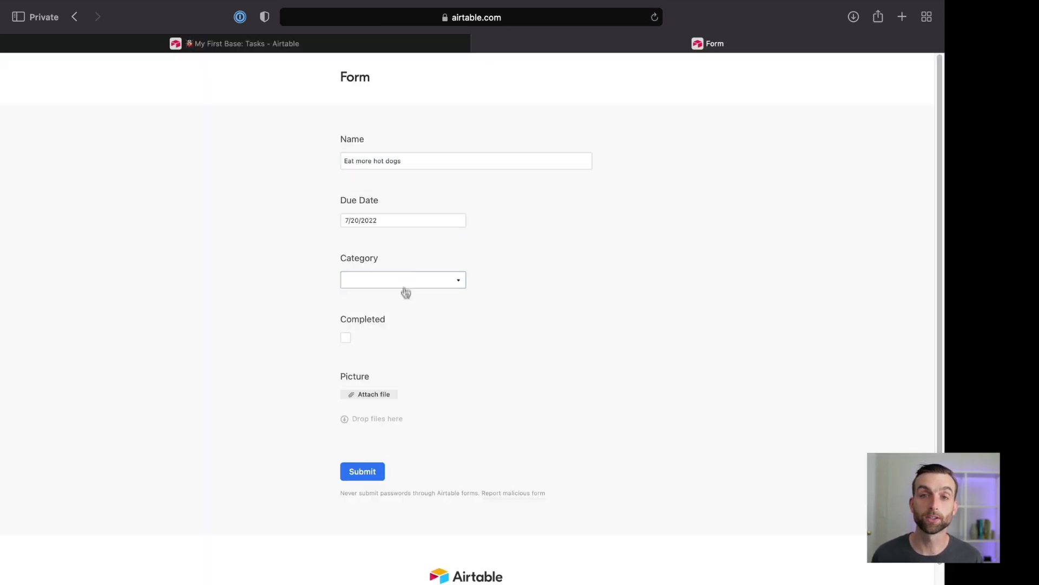
pyautogui.click(406, 291)
pyautogui.click(362, 506)
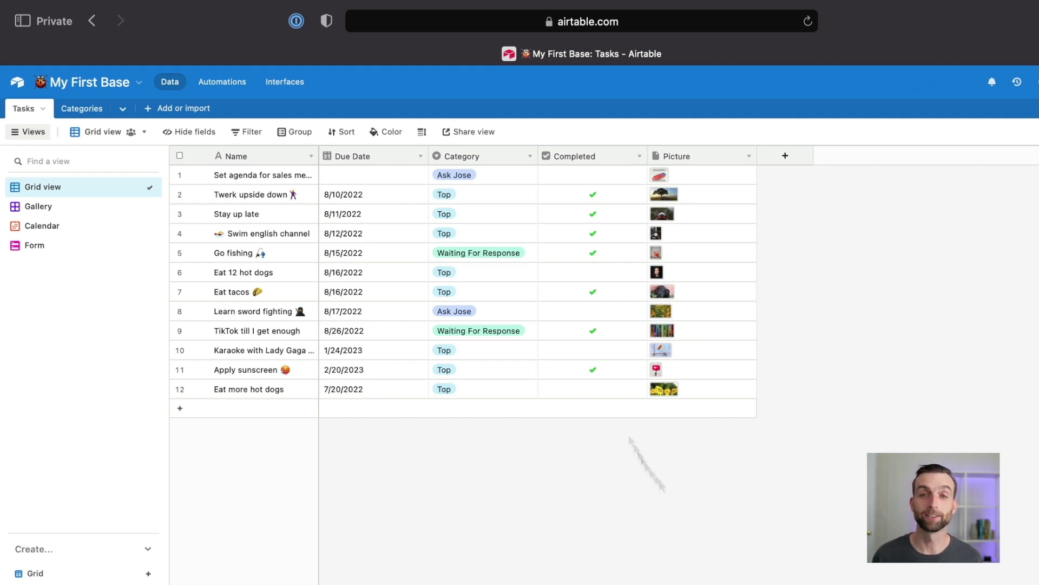
# Try a filter on the Completed field, then remove it
pyautogui.click(252, 136)
pyautogui.click(296, 177)
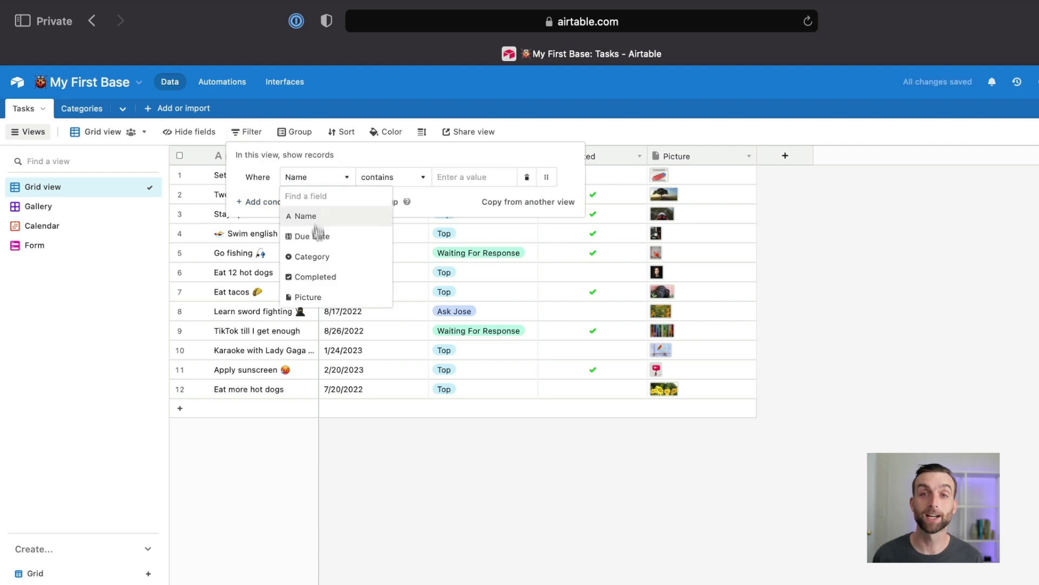
pyautogui.click(317, 276)
pyautogui.click(437, 219)
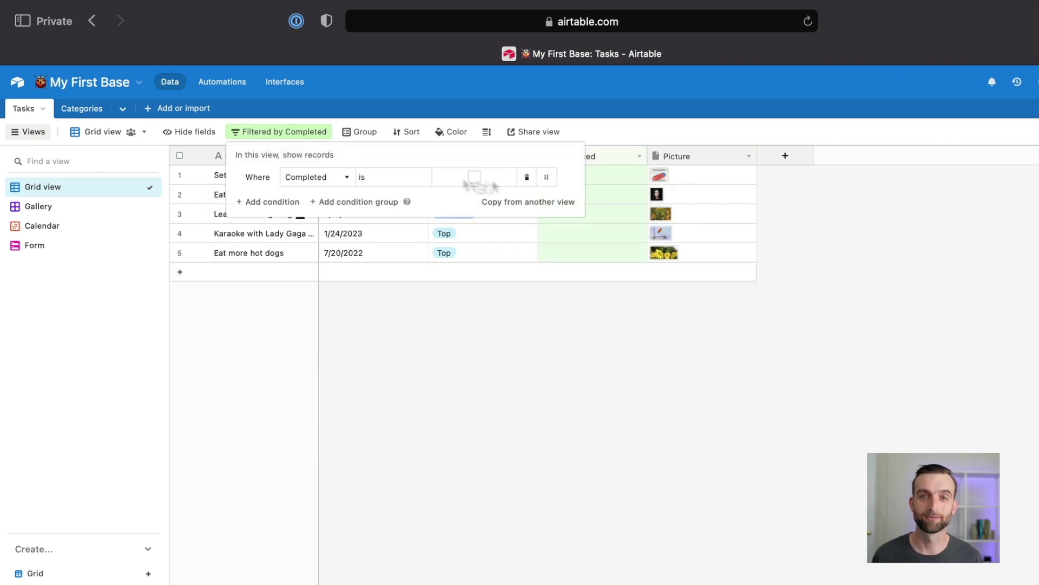
pyautogui.click(525, 174)
pyautogui.click(546, 449)
# Group the Tasks grid records by Category
pyautogui.click(295, 132)
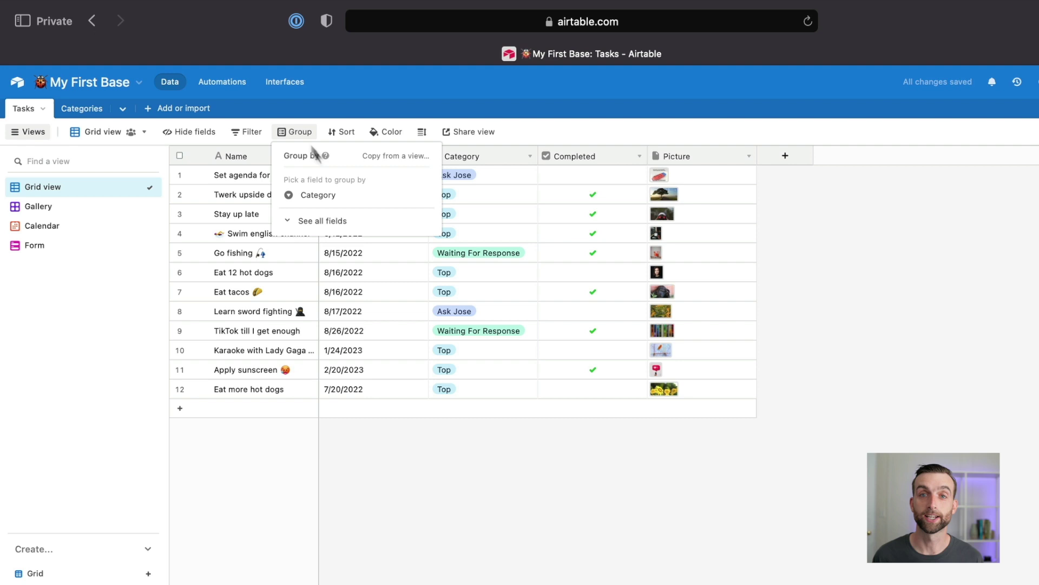
pyautogui.click(318, 195)
pyautogui.click(590, 568)
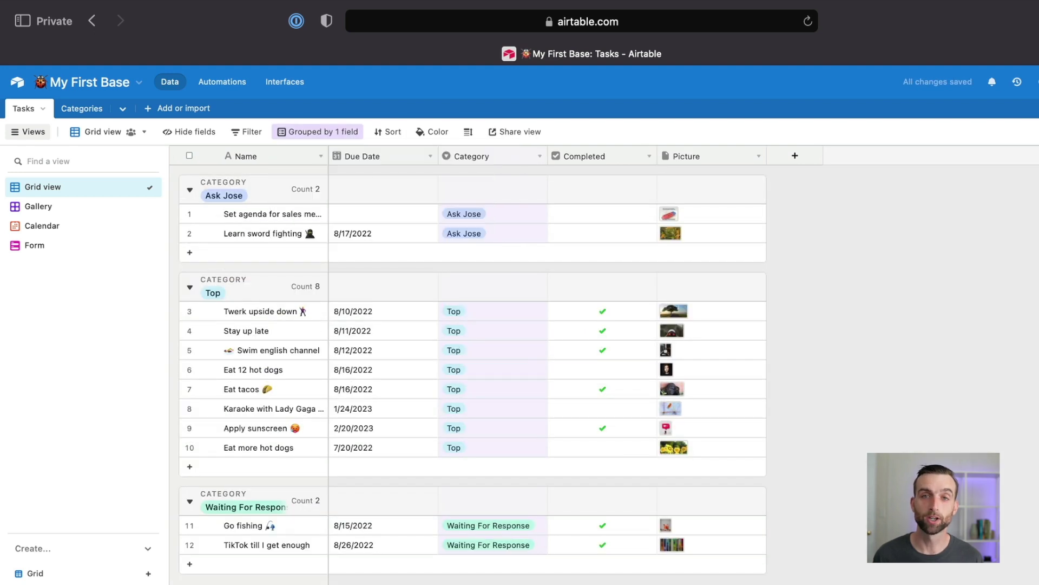
# Remove the Category grouping and sort the records by Due Date
pyautogui.click(317, 132)
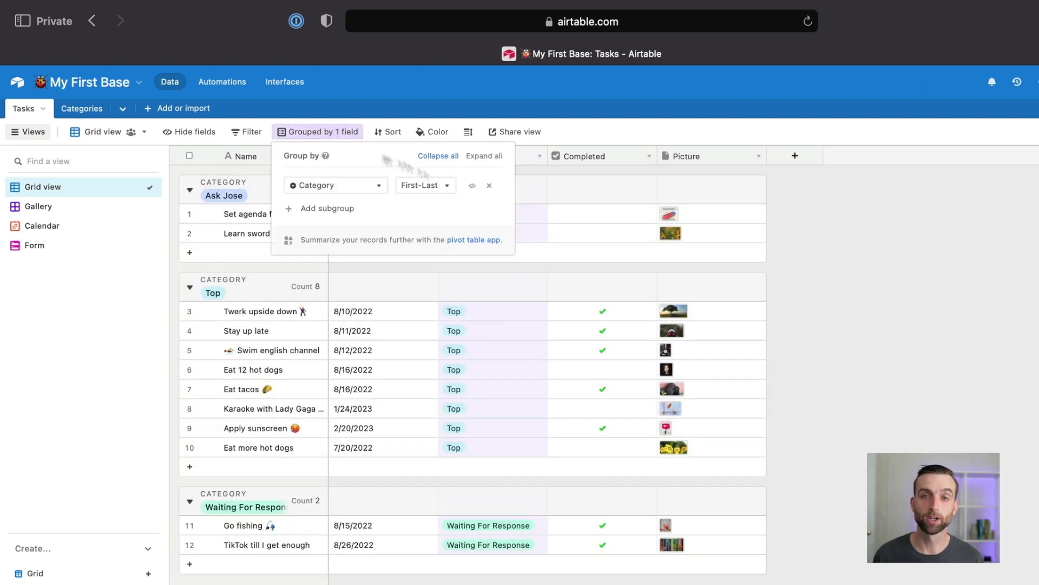
pyautogui.click(489, 184)
pyautogui.click(341, 132)
pyautogui.click(375, 177)
pyautogui.click(363, 236)
pyautogui.click(578, 463)
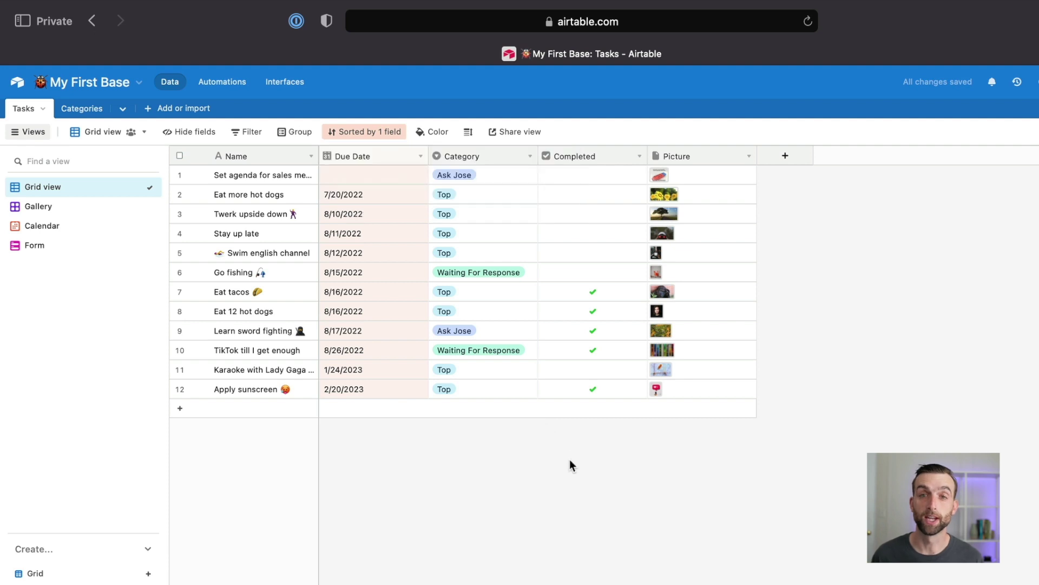
# Group the sorted records by Category again
pyautogui.click(294, 131)
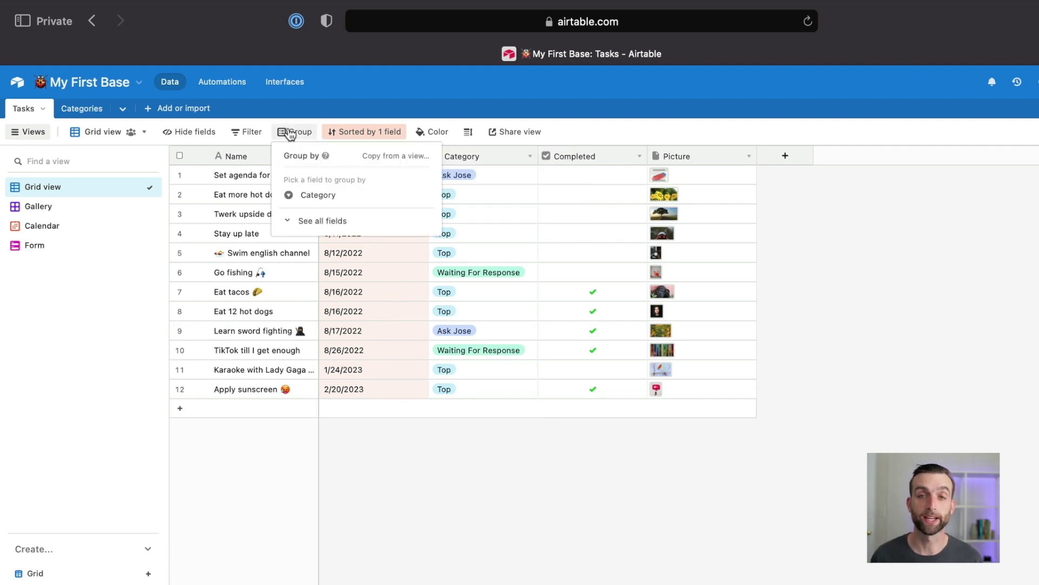
pyautogui.click(317, 196)
pyautogui.click(820, 377)
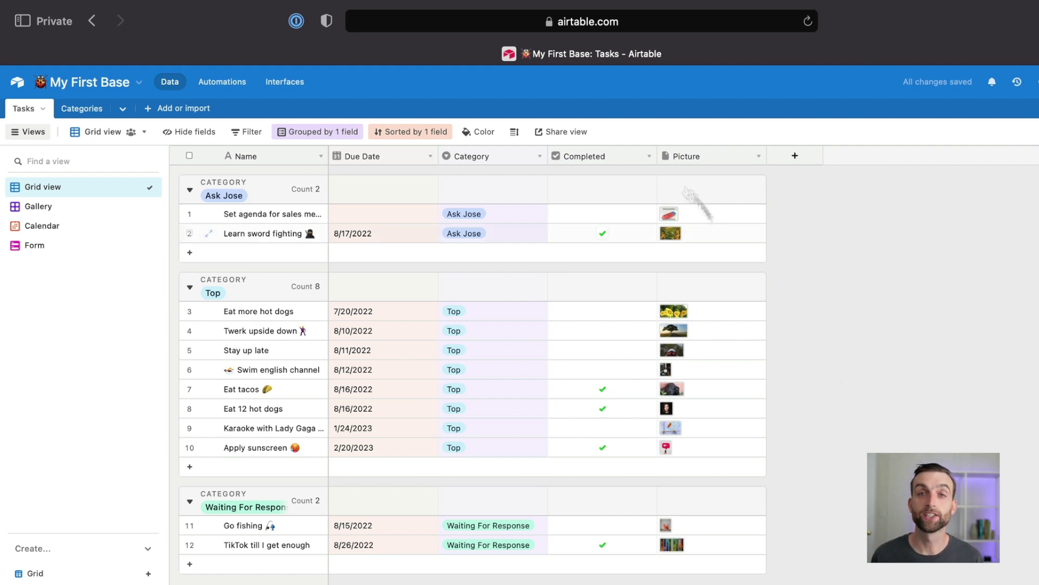
# Create a shareable grid view link, preview it in a new tab, then close it
pyautogui.click(581, 133)
pyautogui.click(639, 172)
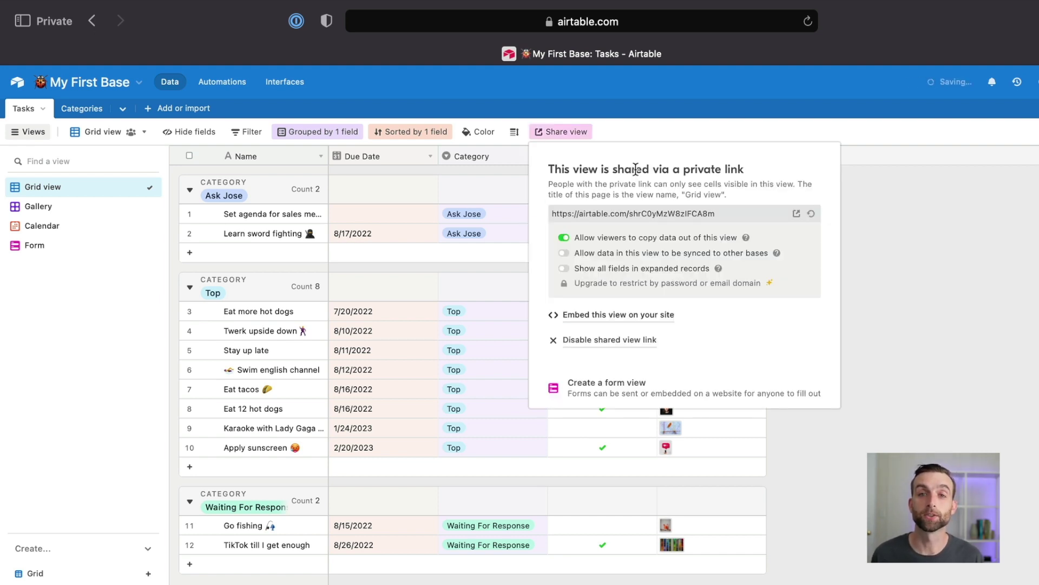
pyautogui.click(796, 213)
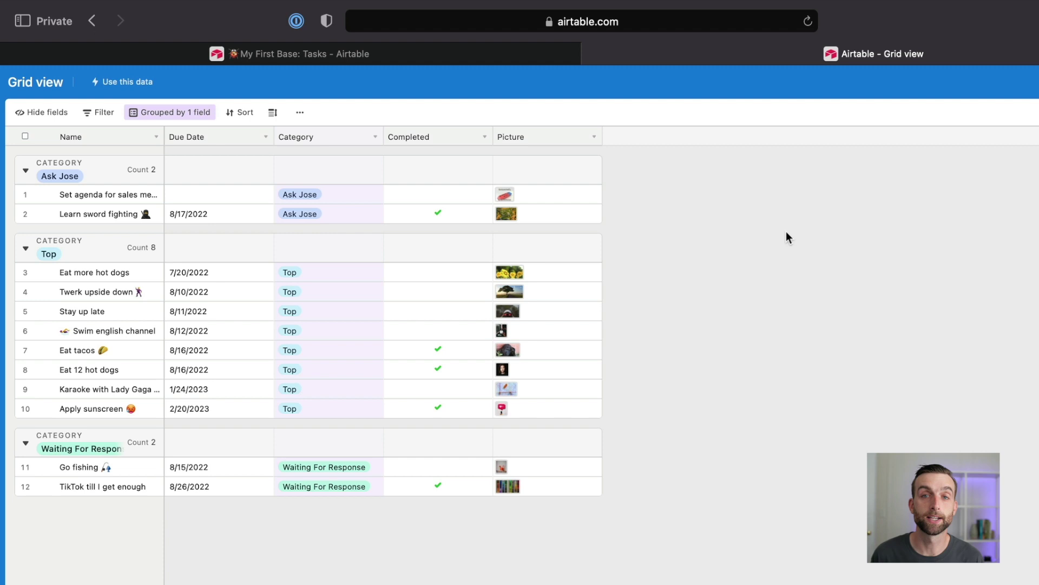
pyautogui.click(595, 57)
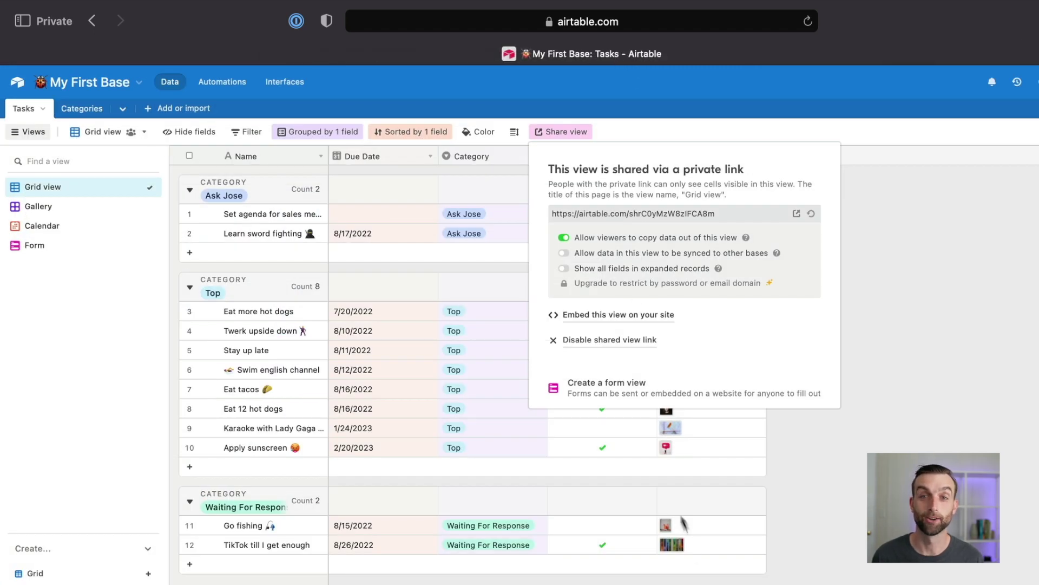
pyautogui.press('Escape')
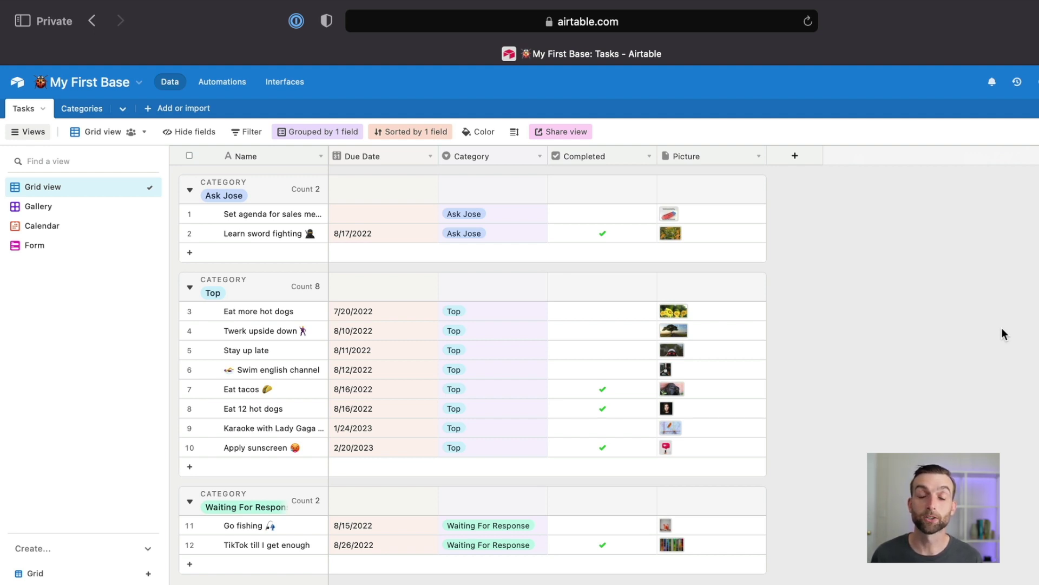
# Convert the Category field into a link to the Categories table
pyautogui.doubleClick(495, 157)
pyautogui.click(501, 215)
pyautogui.click(525, 242)
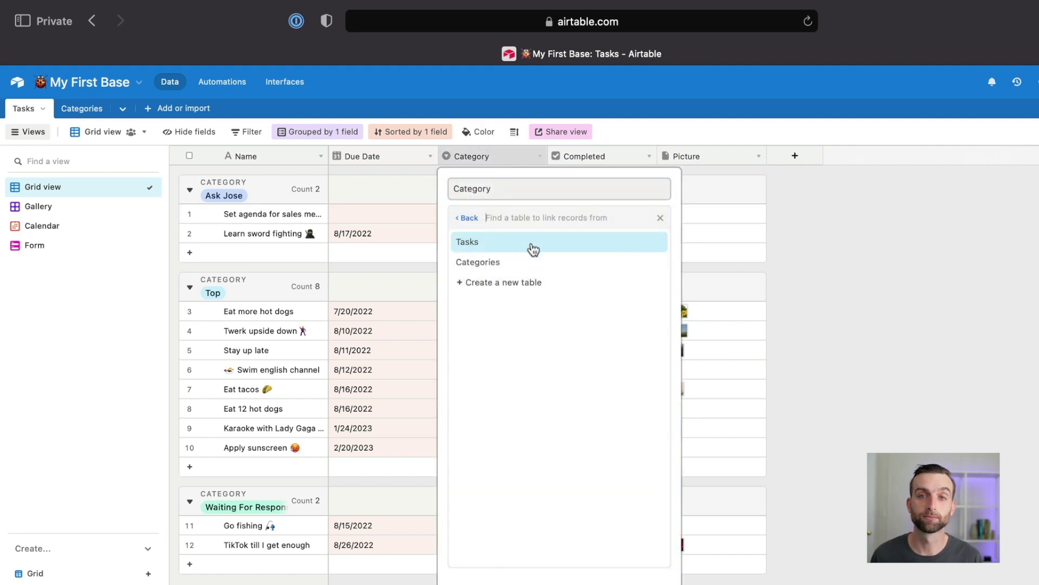
pyautogui.click(545, 262)
pyautogui.click(654, 301)
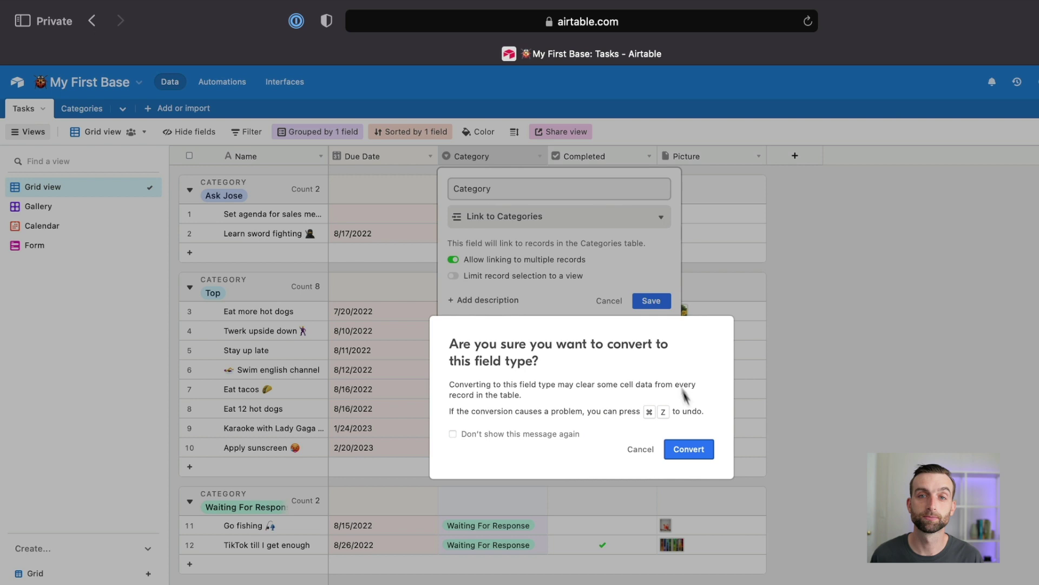
pyautogui.click(692, 451)
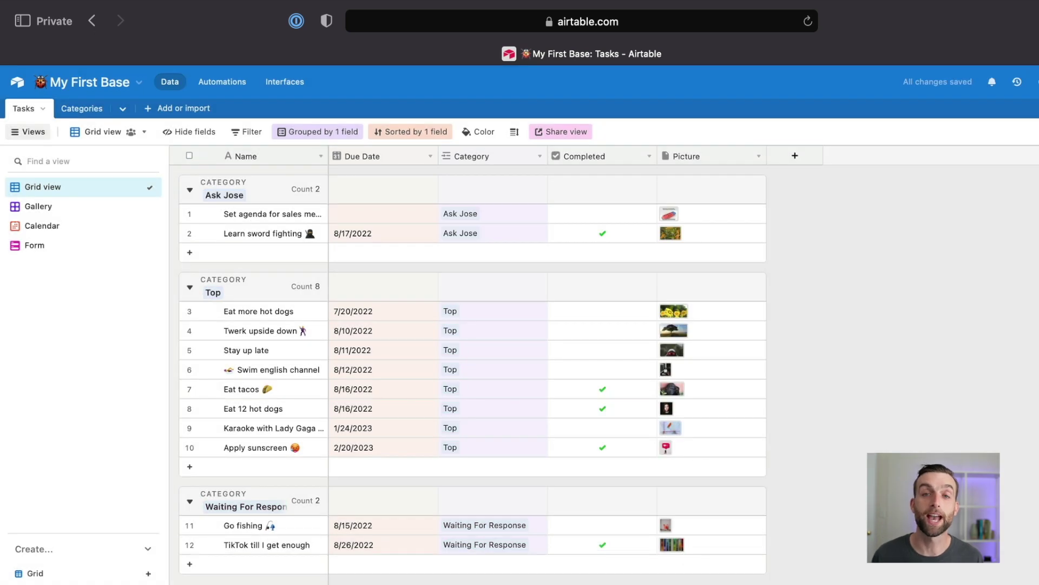
# In Categories, move and narrow the Tasks column, and delete Notes, Attachments and Status fields
pyautogui.click(80, 108)
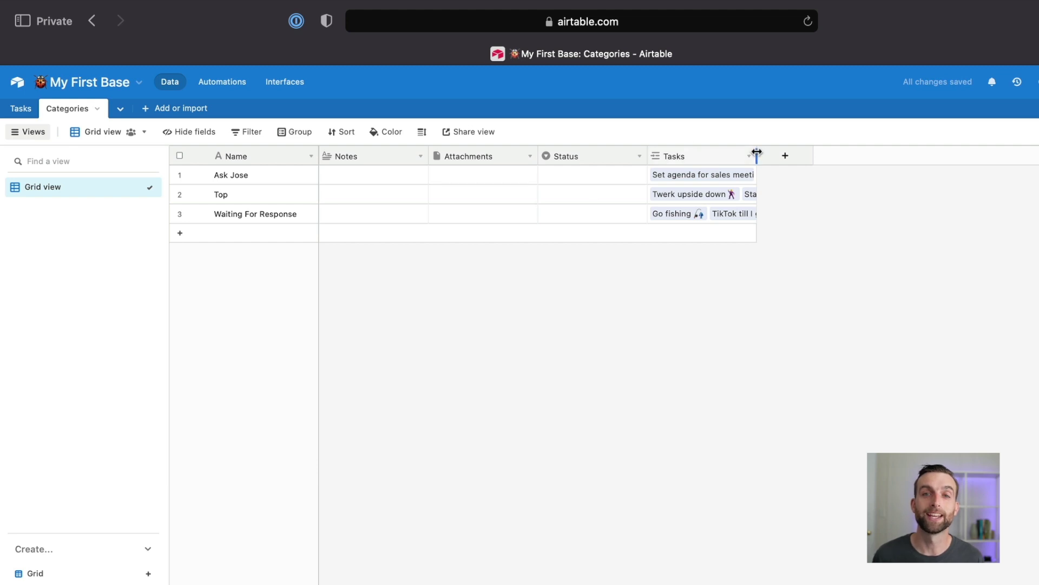
pyautogui.moveTo(753, 156); pyautogui.dragTo(394, 156)
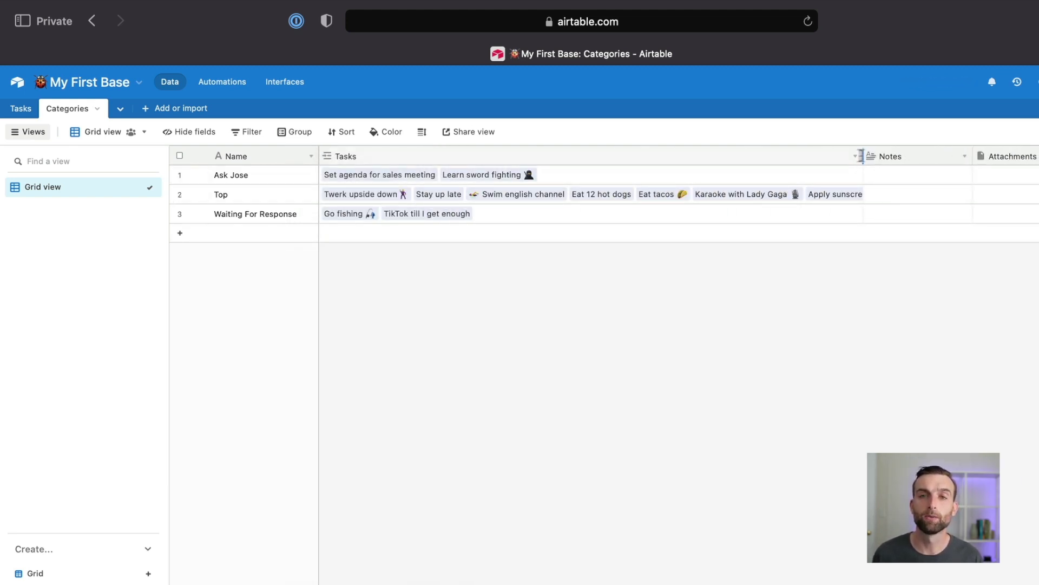
pyautogui.moveTo(862, 156); pyautogui.dragTo(589, 158)
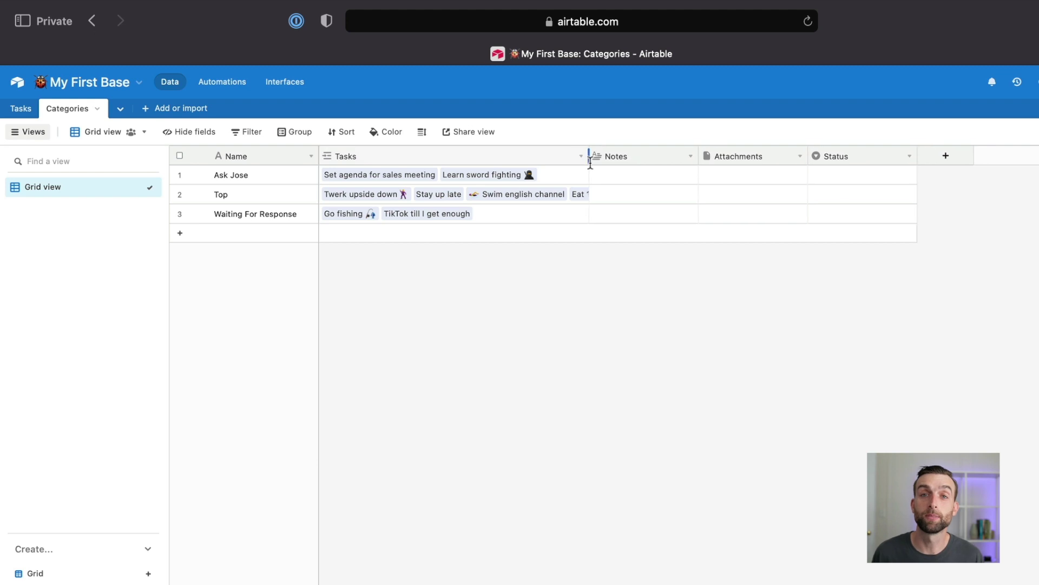
pyautogui.rightClick(675, 152)
pyautogui.click(633, 417)
pyautogui.rightClick(639, 155)
pyautogui.click(633, 417)
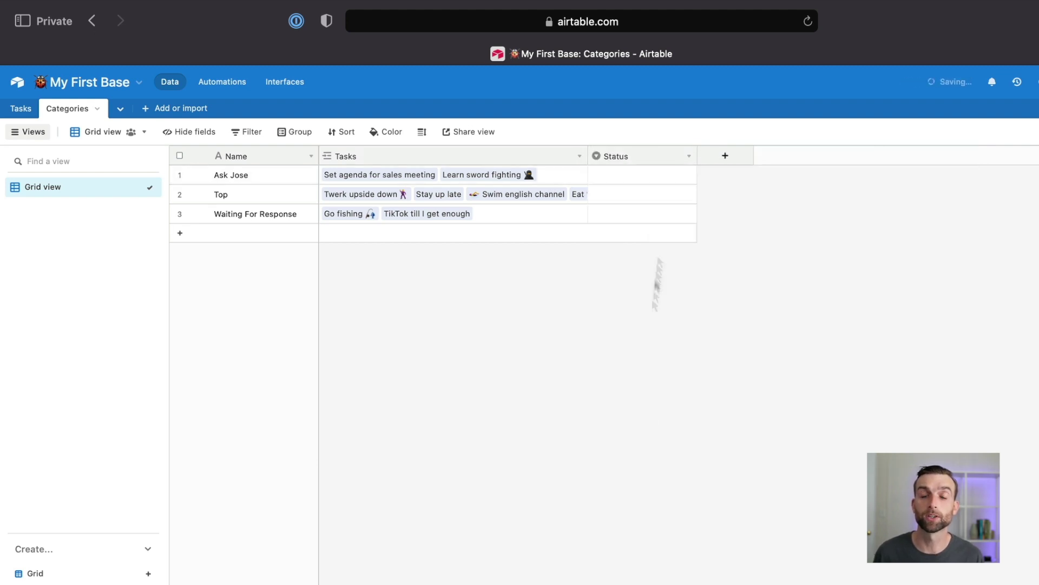
pyautogui.rightClick(639, 155)
pyautogui.click(634, 417)
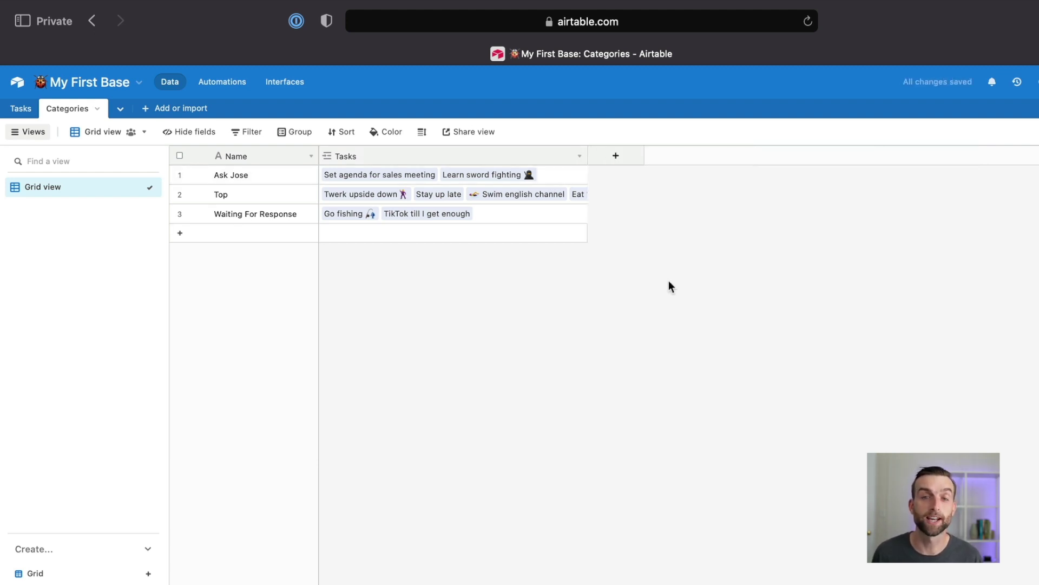
# Add a 'Reminder Email' field of Email type to Categories
pyautogui.click(616, 156)
pyautogui.write('Reminder Email')
pyautogui.click(704, 215)
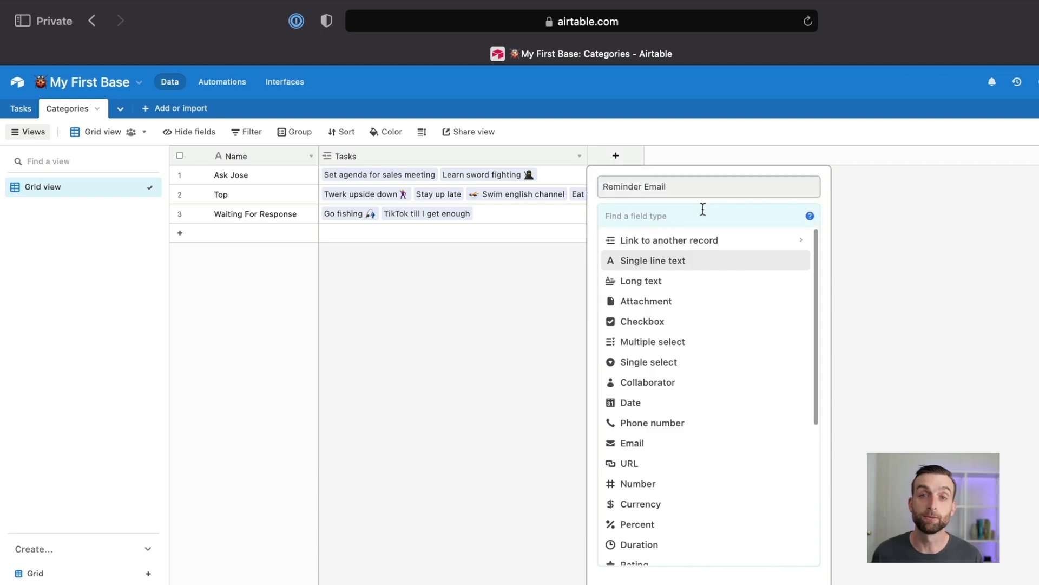
pyautogui.write('em')
pyautogui.click(706, 246)
pyautogui.click(780, 267)
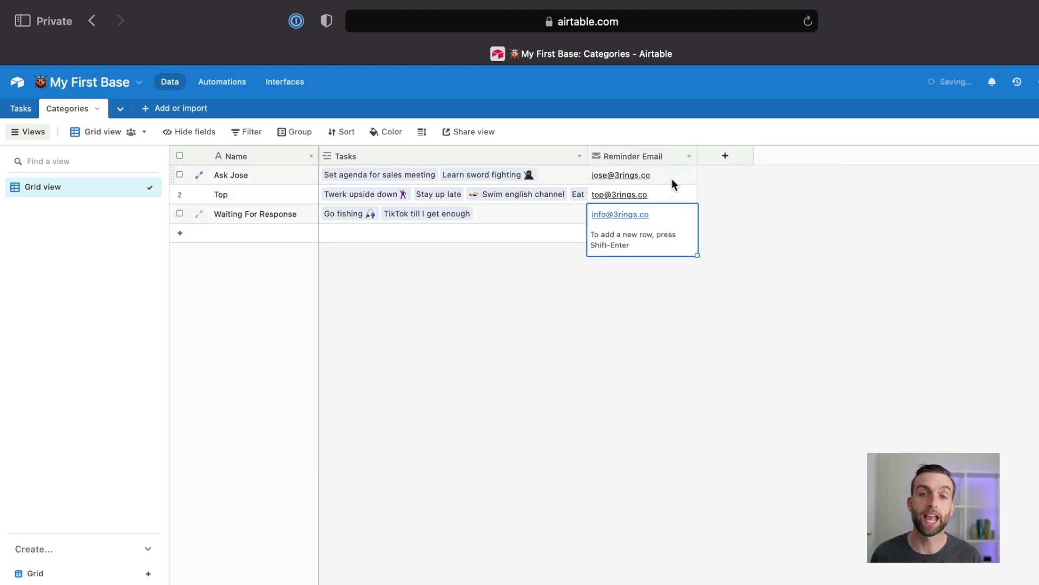
pyautogui.click(24, 111)
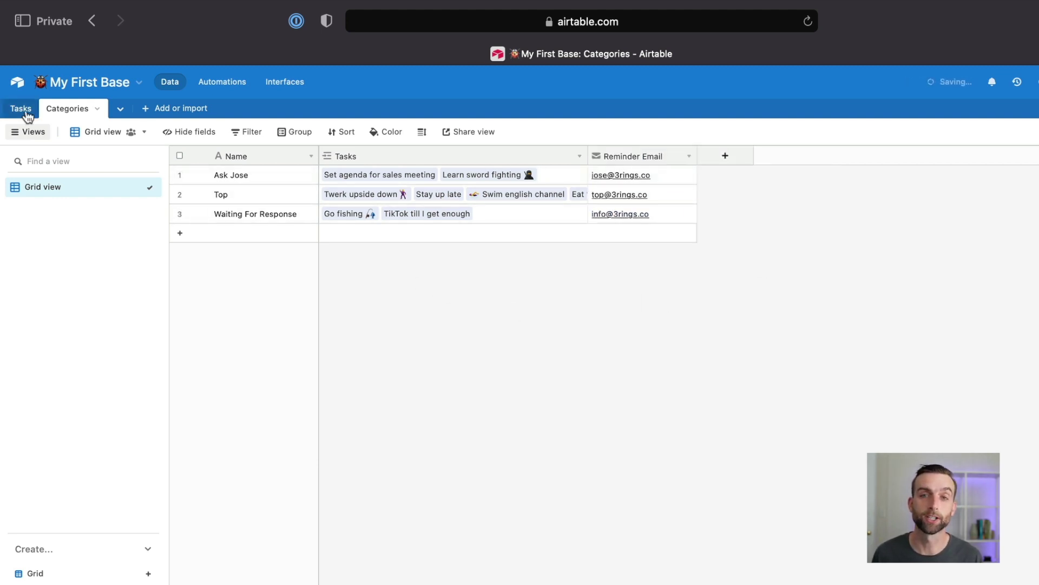
# In Tasks, add an 'Email Lookup' lookup field showing the linked Category's Reminder Email
pyautogui.click(24, 111)
pyautogui.click(796, 155)
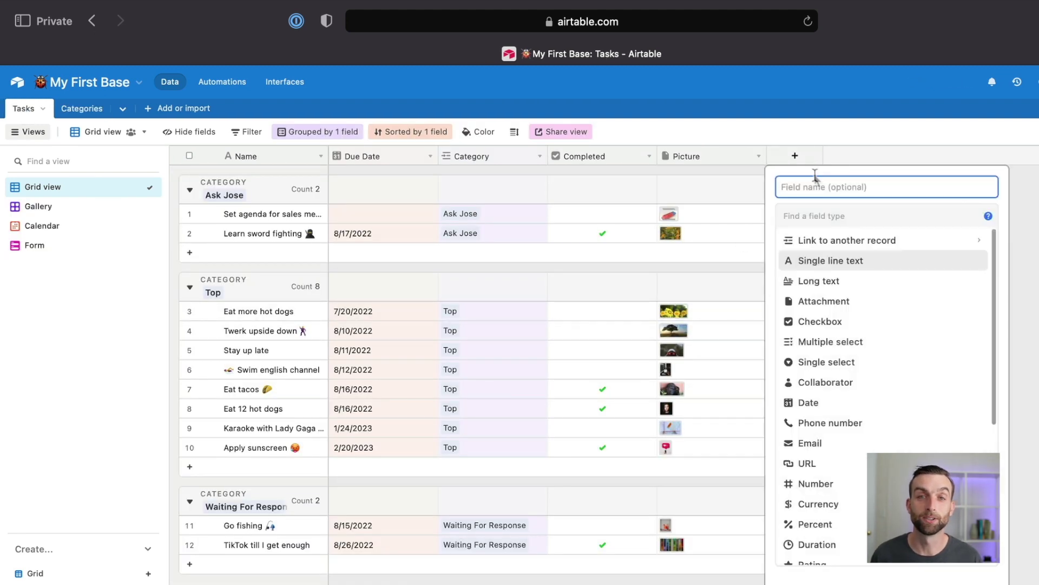
pyautogui.write('Email Lookup')
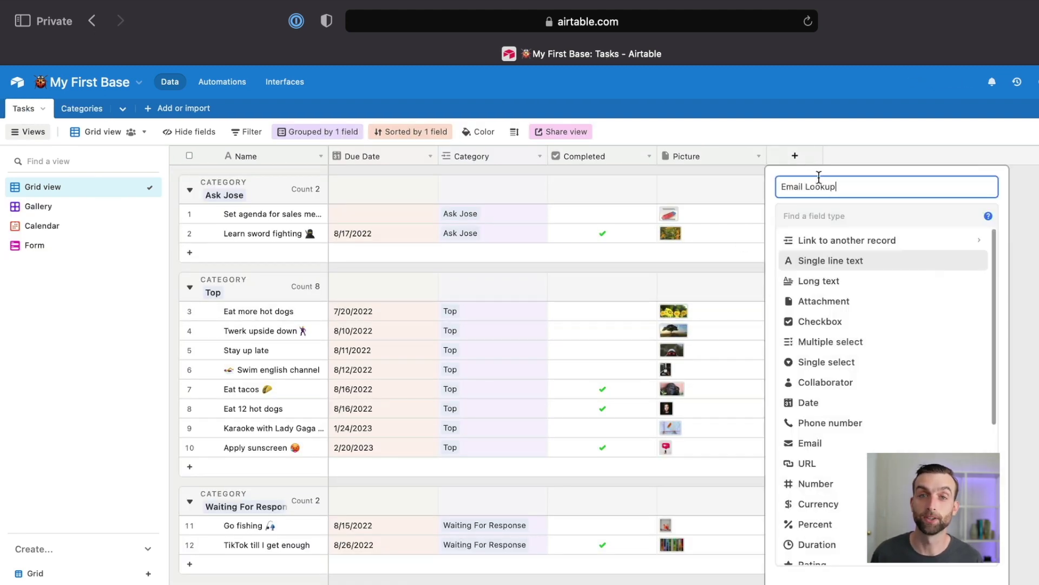
pyautogui.click(827, 216)
pyautogui.write('lo')
pyautogui.click(818, 260)
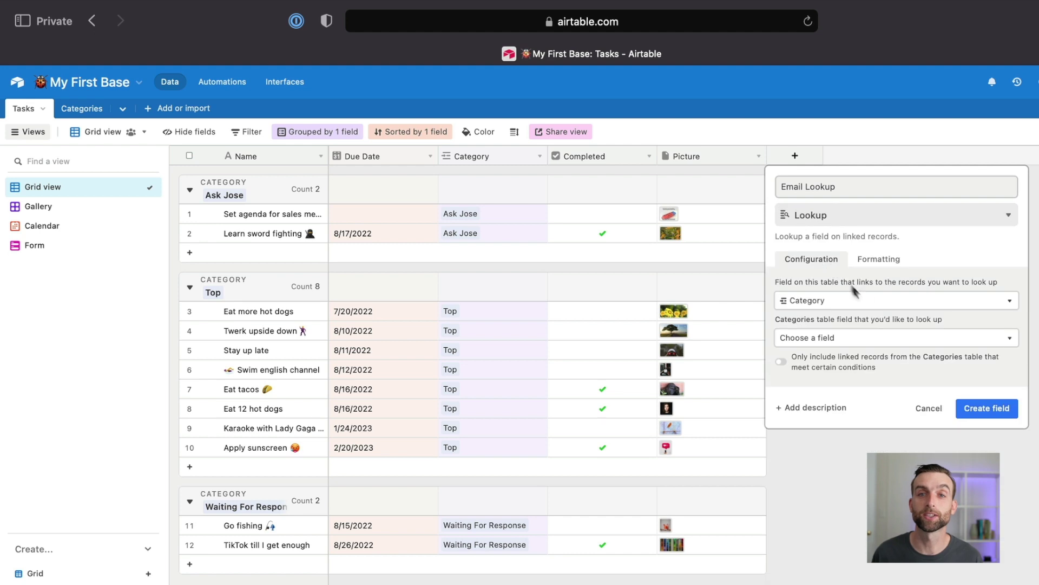
pyautogui.click(878, 335)
pyautogui.click(898, 417)
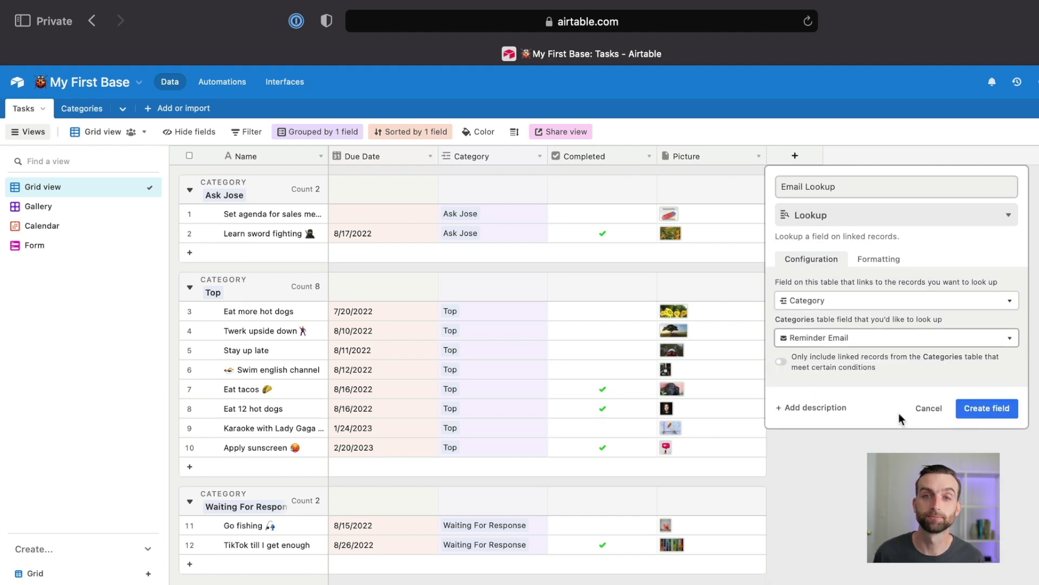
pyautogui.click(986, 410)
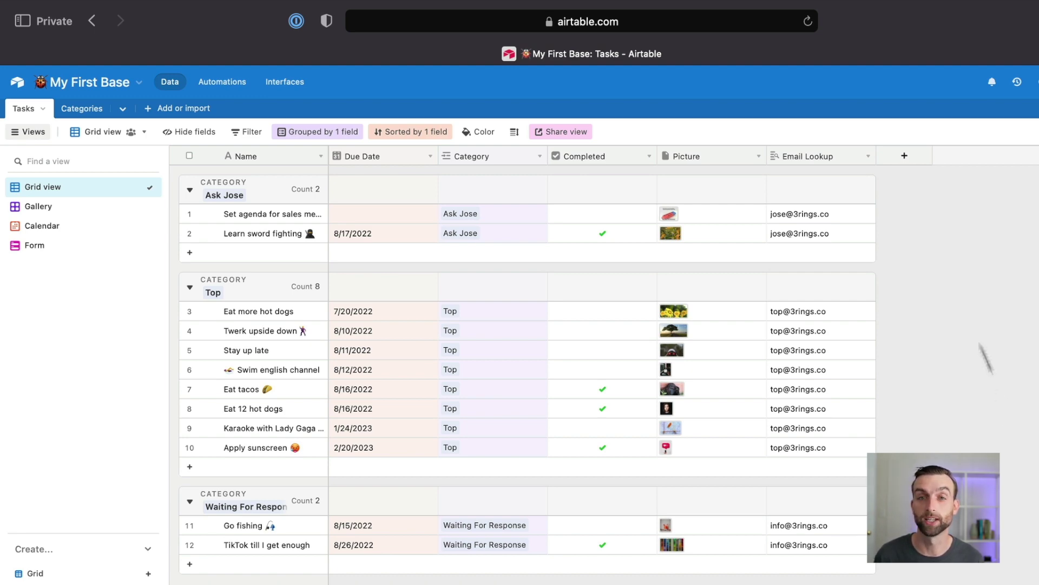
# Create a 'Celebrate if Completed' formula field: if(Completed,'🥳','🍾')
pyautogui.click(862, 148)
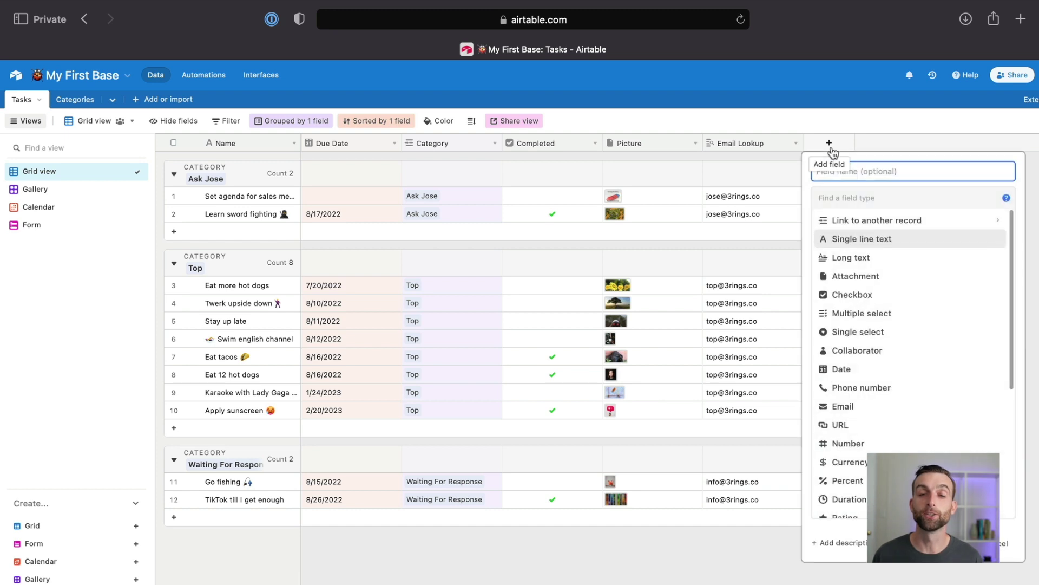
pyautogui.write('Celebrate if Completed')
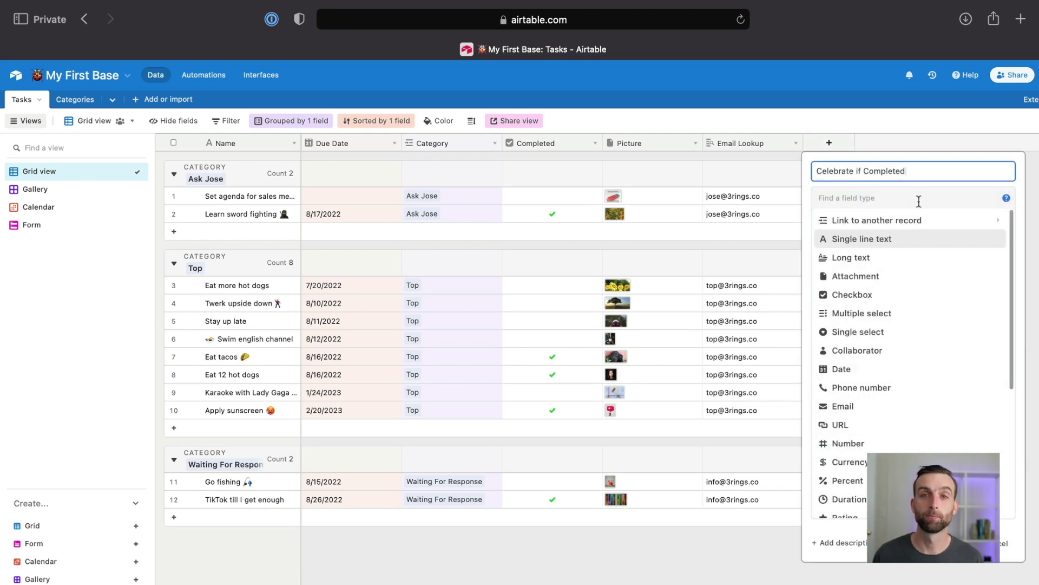
pyautogui.click(919, 198)
pyautogui.write('f')
pyautogui.click(919, 220)
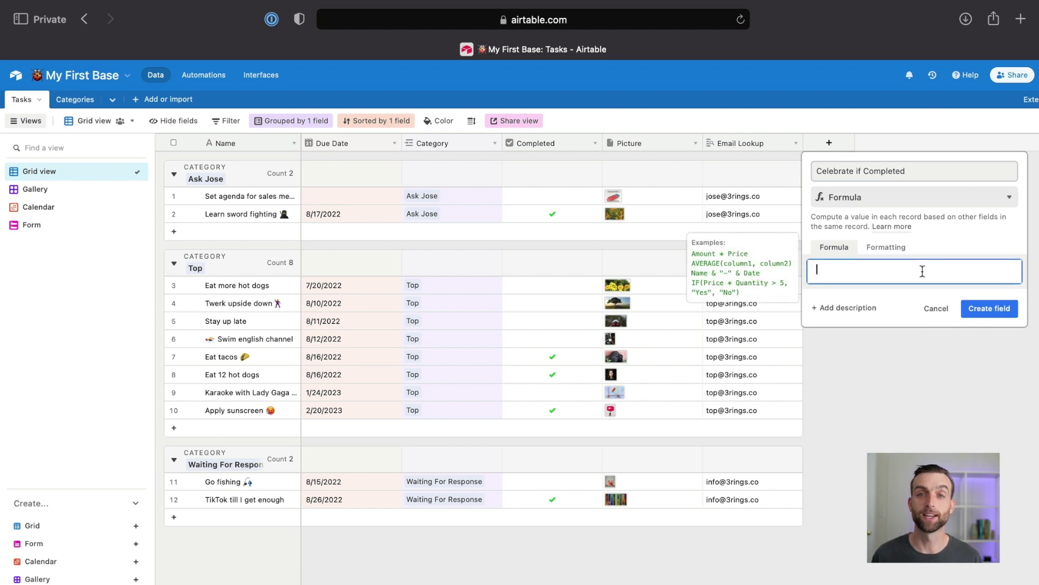
pyautogui.write('if(Completed')
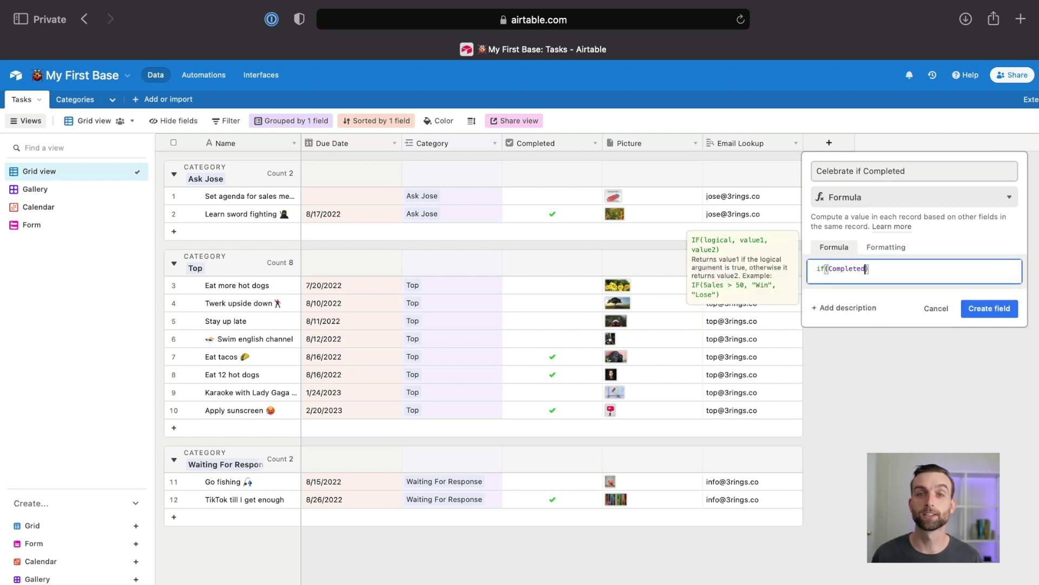
pyautogui.write(",'")
pyautogui.press('ctrl+super+space')
pyautogui.click(772, 344)
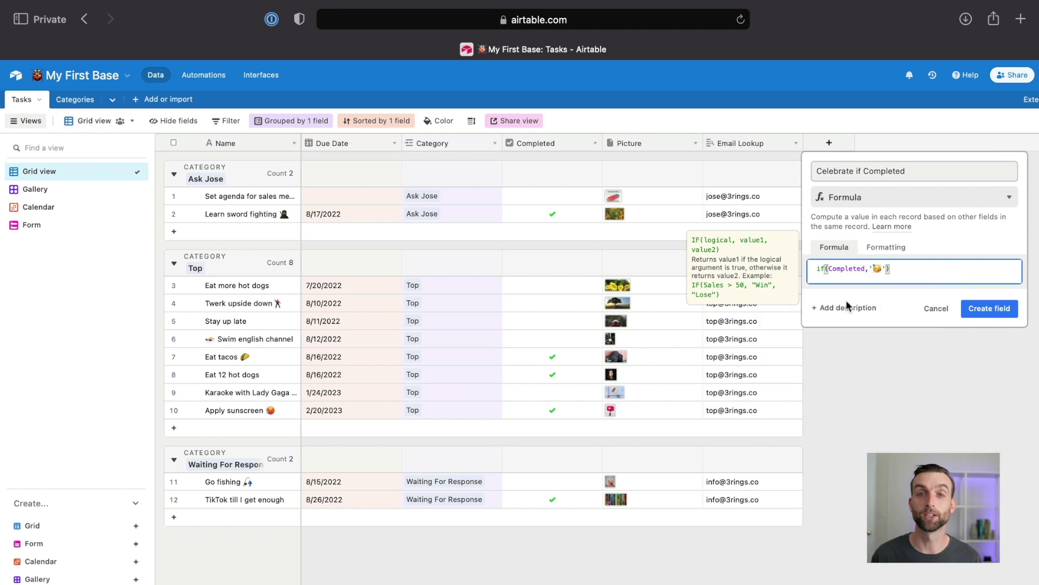
pyautogui.write(",'")
pyautogui.press('ctrl+super+space')
pyautogui.click(918, 392)
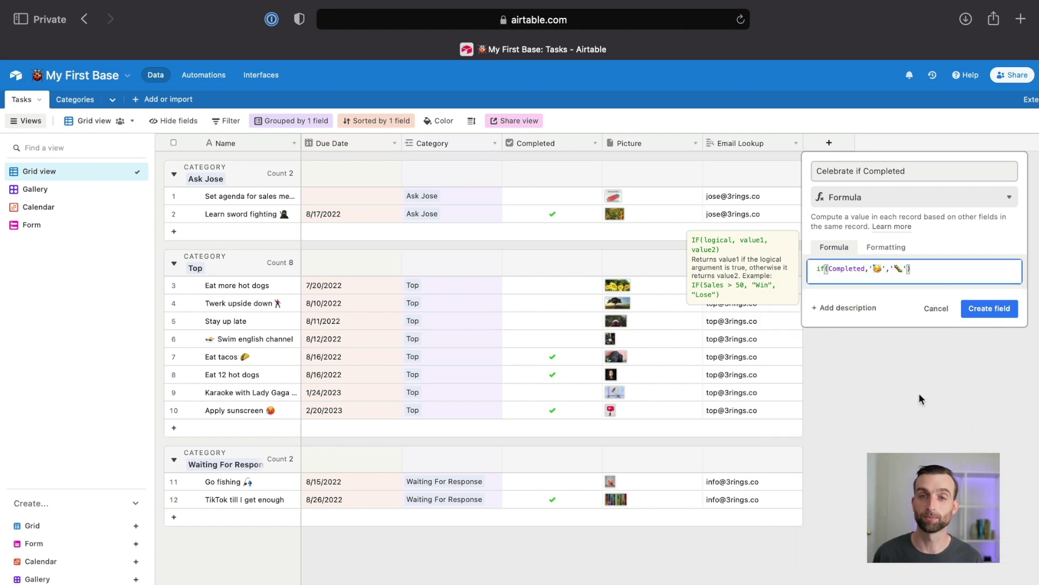
pyautogui.click(980, 306)
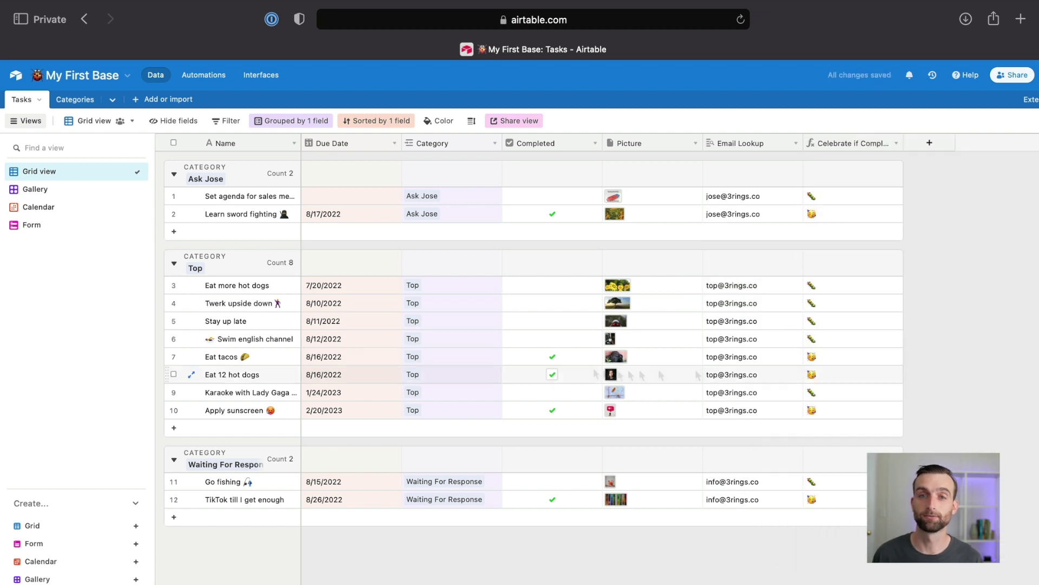
# Mark five tasks as Completed
pyautogui.click(552, 392)
pyautogui.click(553, 338)
pyautogui.click(552, 321)
pyautogui.click(552, 302)
pyautogui.click(552, 284)
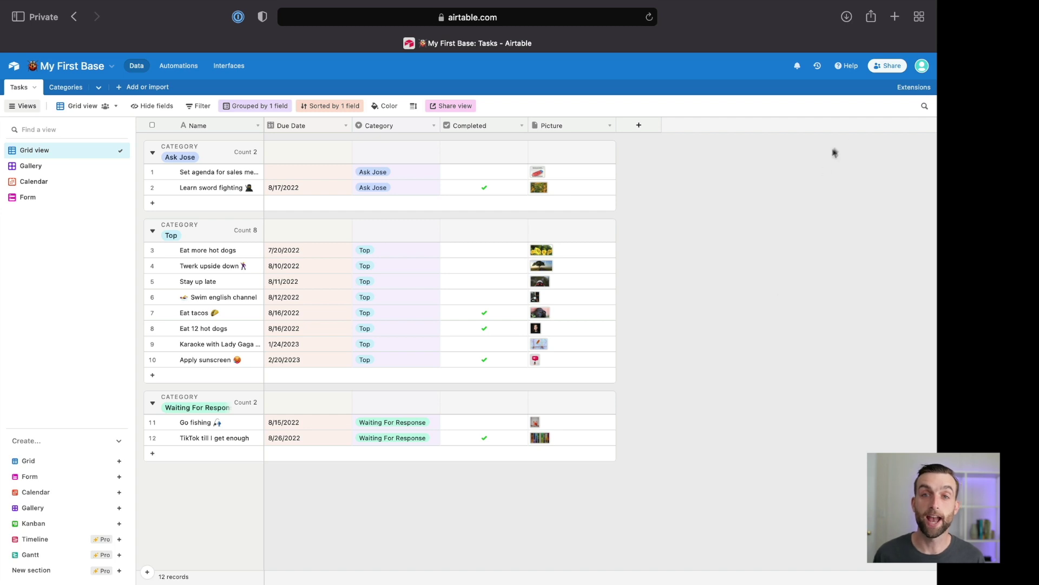
# Add a Chart extension with Completed on the X-axis grouped by Category, then close the extensions panel
pyautogui.click(914, 88)
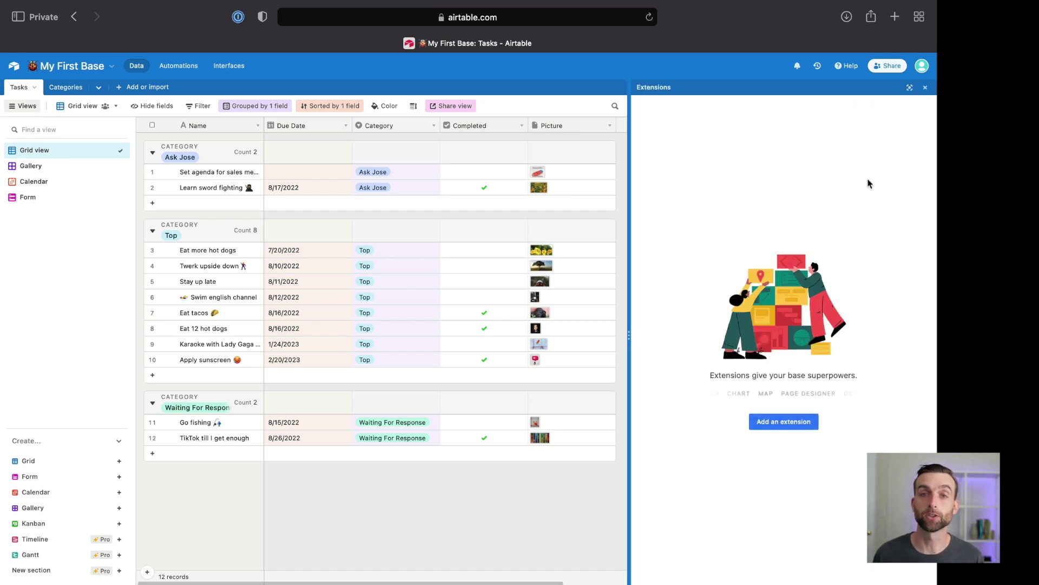
pyautogui.click(790, 422)
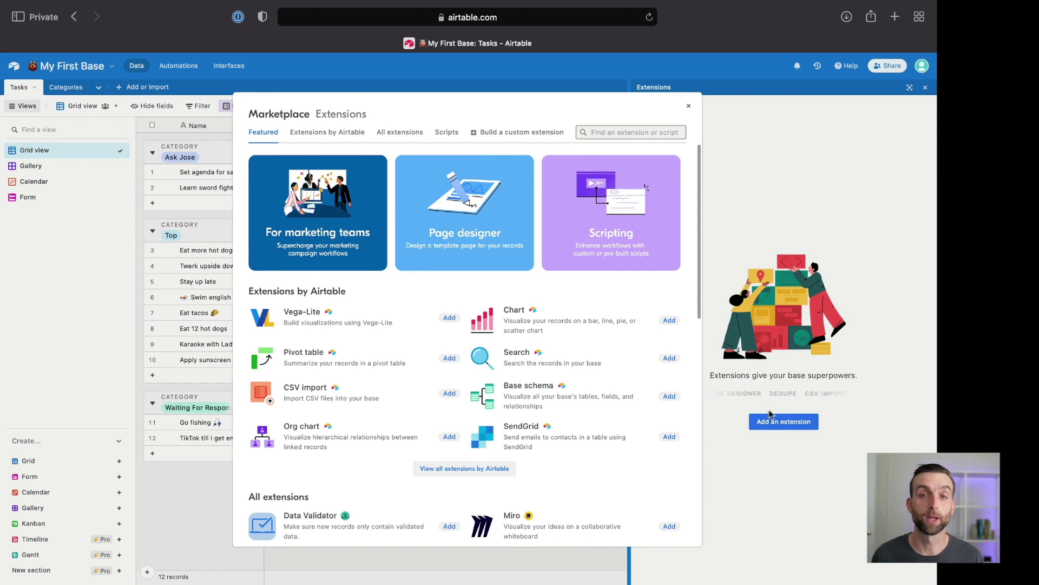
pyautogui.click(669, 320)
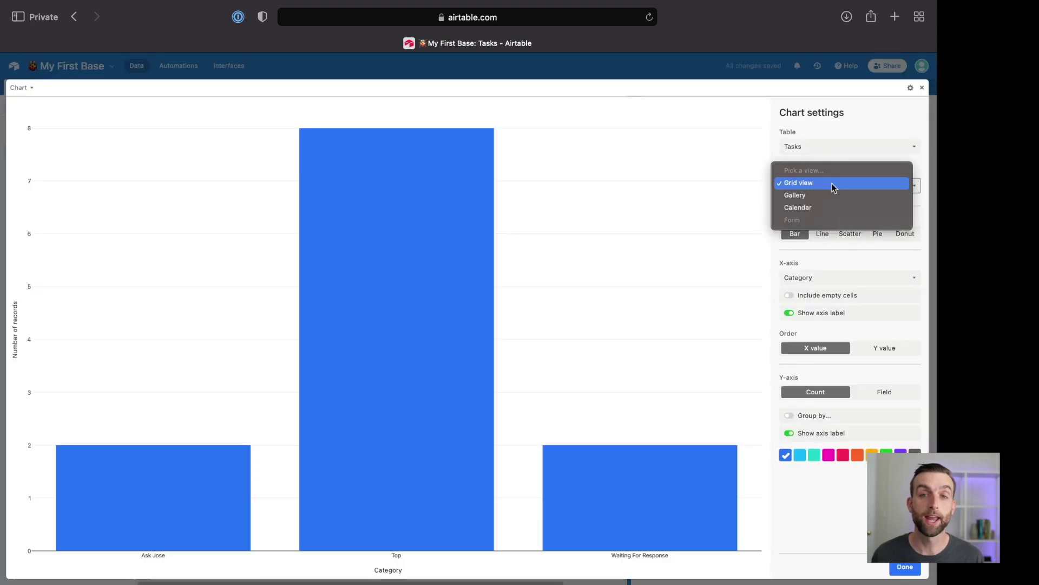
pyautogui.click(830, 186)
pyautogui.click(824, 417)
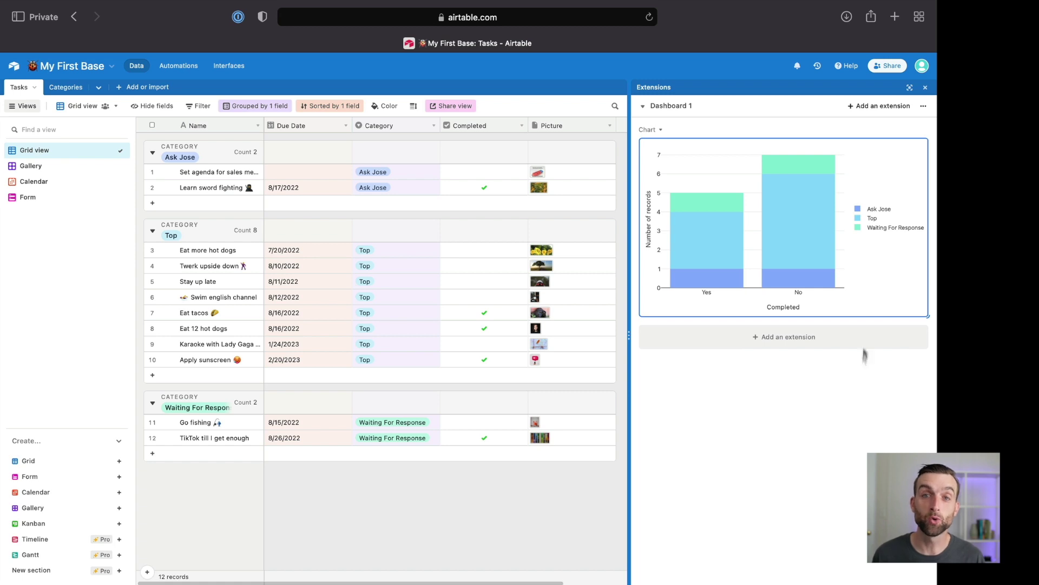
pyautogui.click(926, 90)
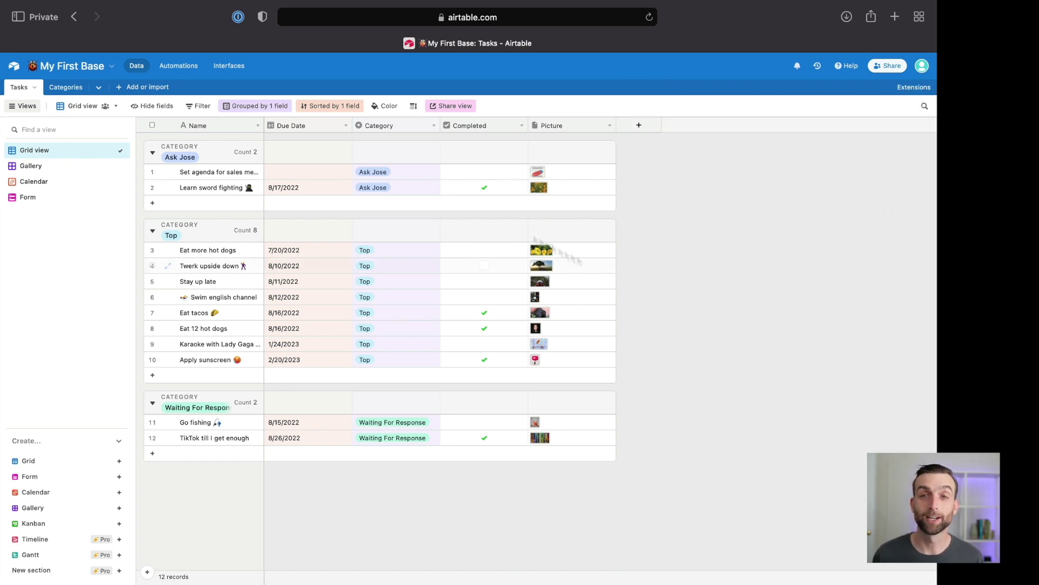
# Create Automation 1 with an 'At scheduled time' trigger running every 1 day at 9:00am
pyautogui.click(173, 67)
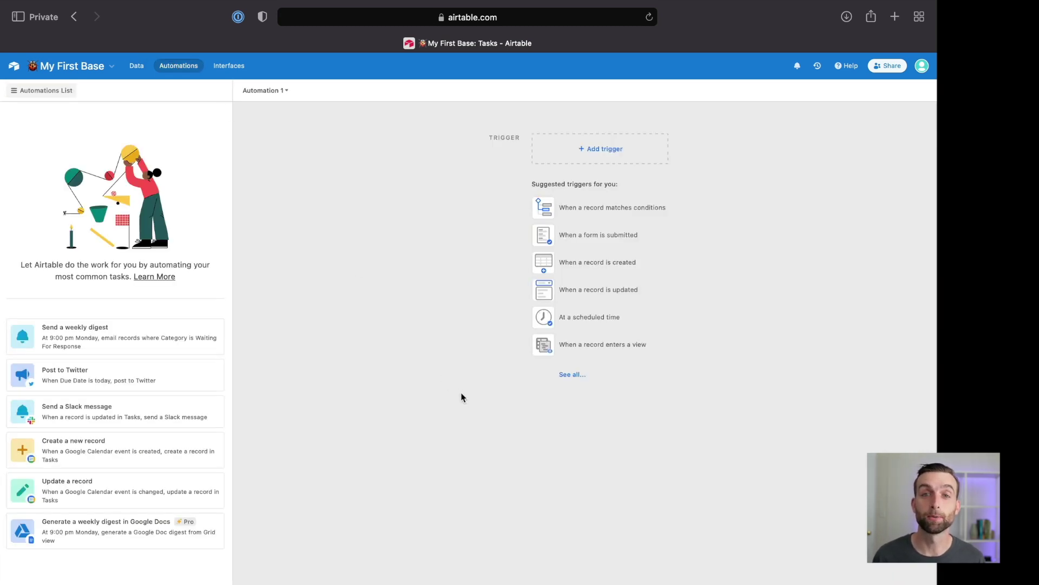
pyautogui.click(591, 153)
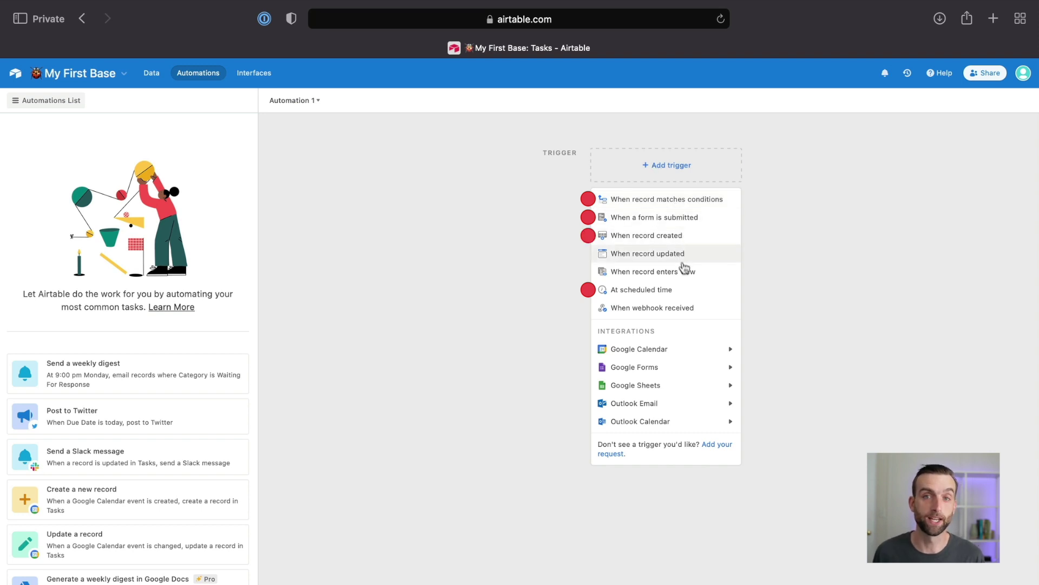
pyautogui.click(684, 291)
pyautogui.click(907, 292)
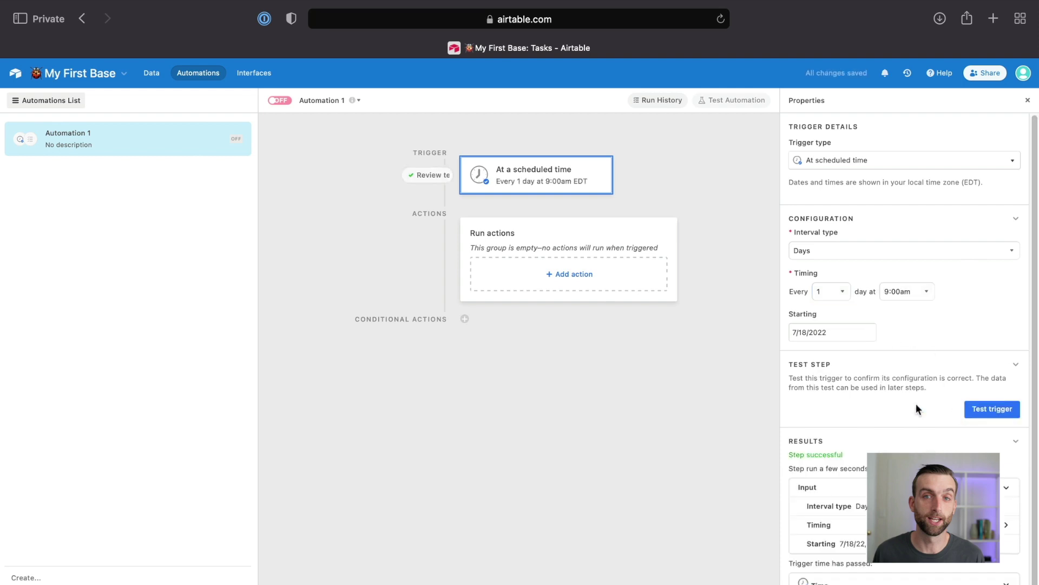
pyautogui.click(579, 277)
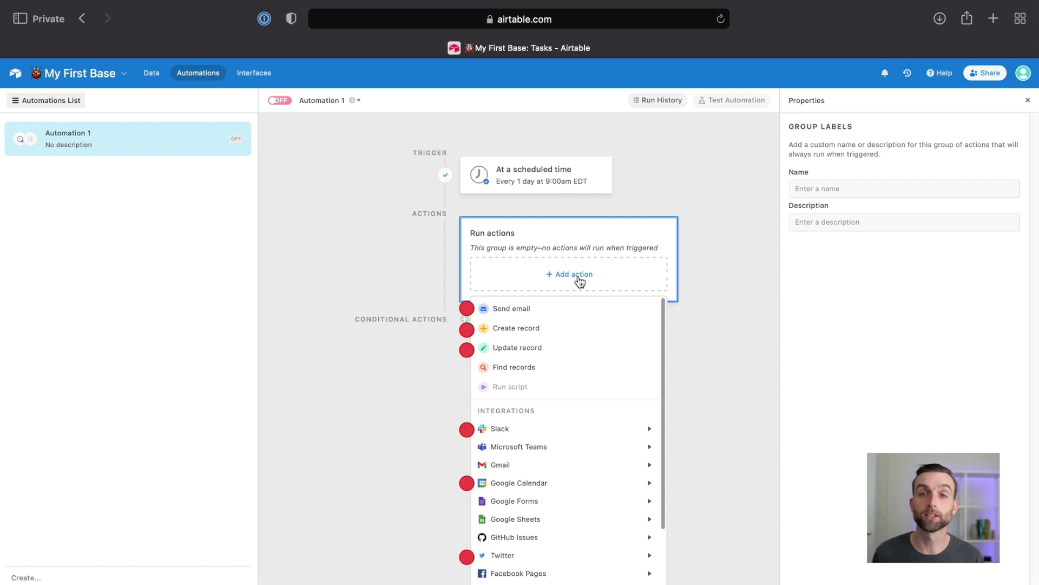
# Add a Send email action with the recipient, subject 'Reminder' and a message body, switch the automation on, and return to Tasks
pyautogui.click(512, 308)
pyautogui.press('cmd+v')
pyautogui.click(924, 438)
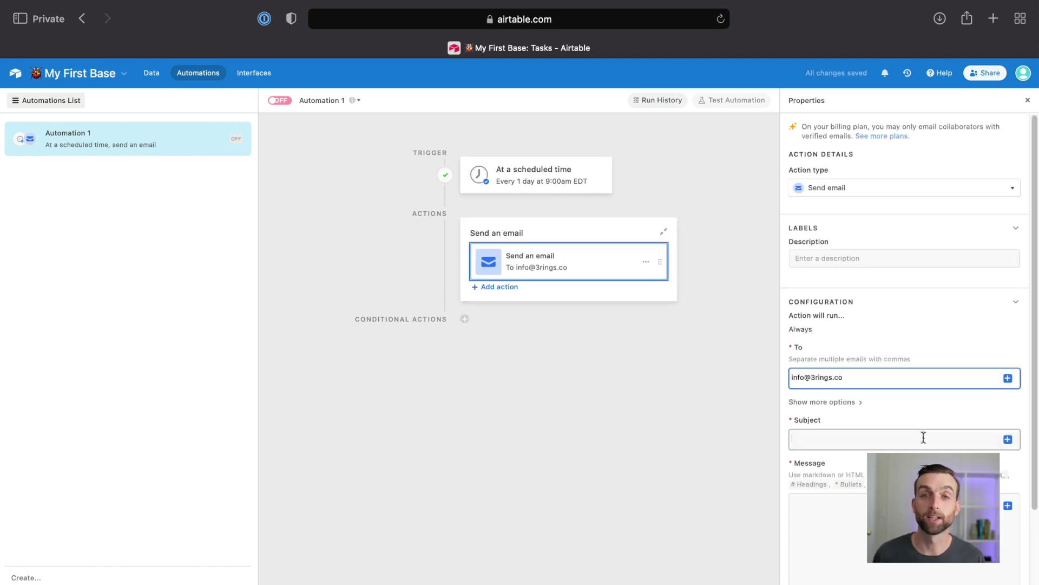
pyautogui.press('Escape')
pyautogui.write('Reminder')
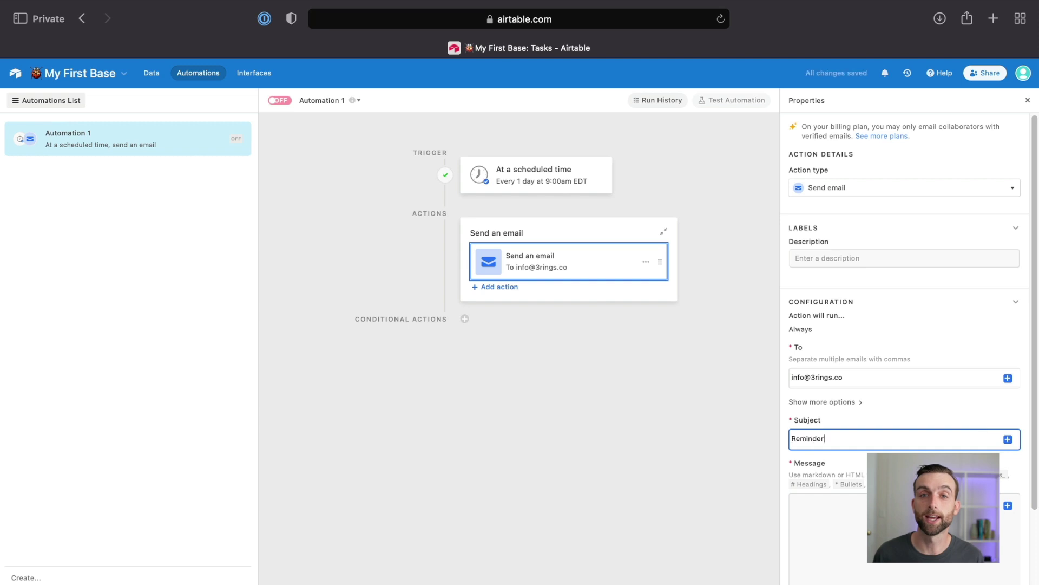
pyautogui.press('Tab')
pyautogui.press('cmd+v')
pyautogui.click(280, 101)
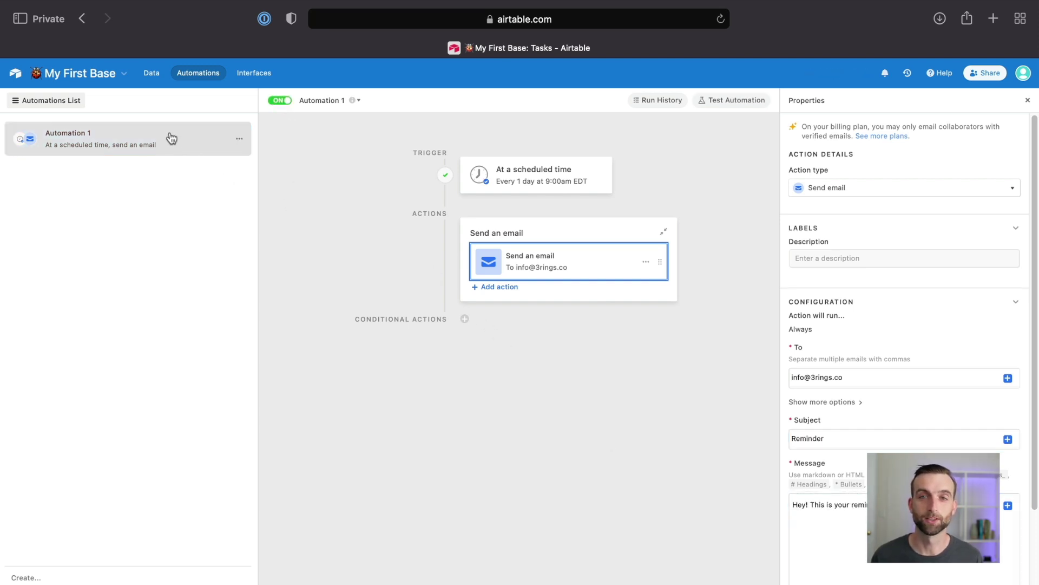
pyautogui.click(152, 76)
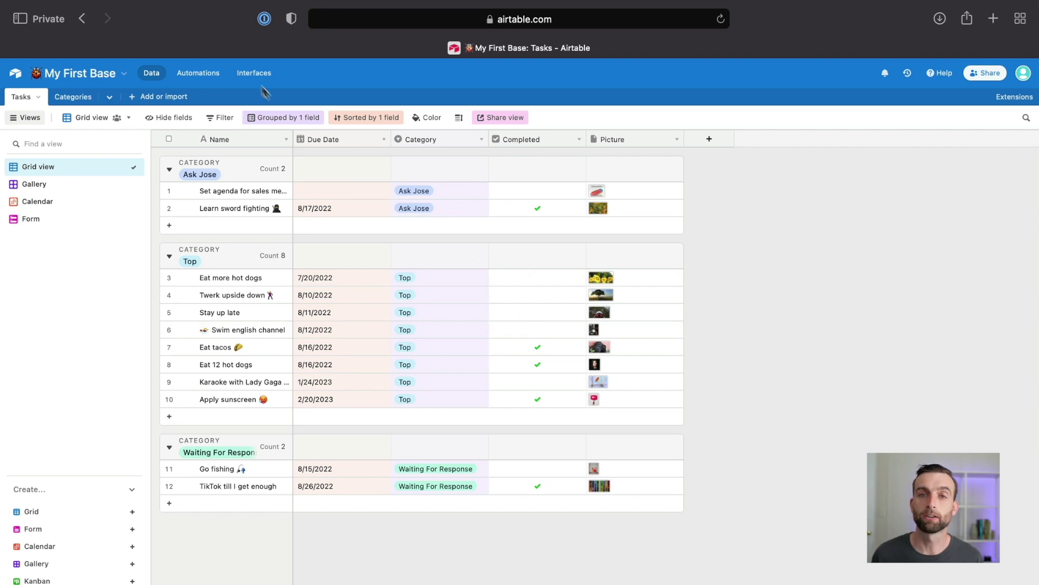
pyautogui.click(253, 72)
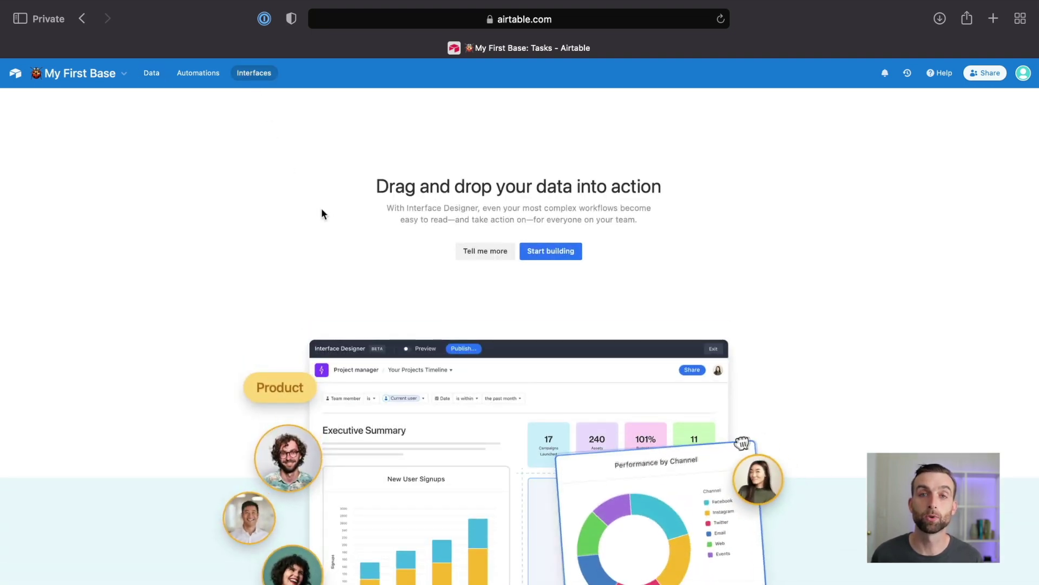